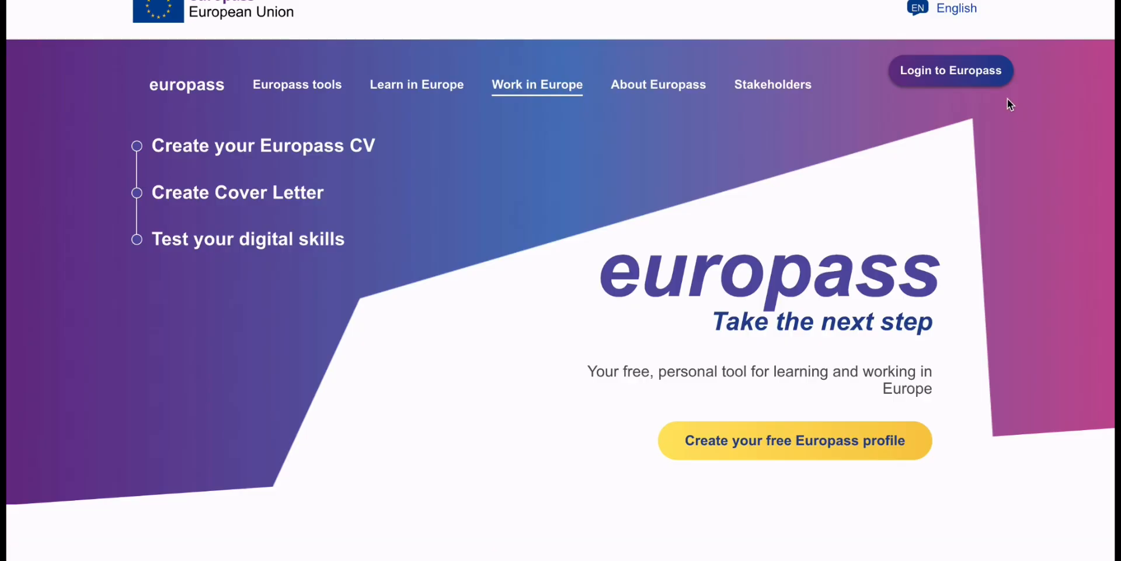
Log in to Europass and start creating a new CV from scratch
{"action": "left_click", "coordinate": [957, 69]}
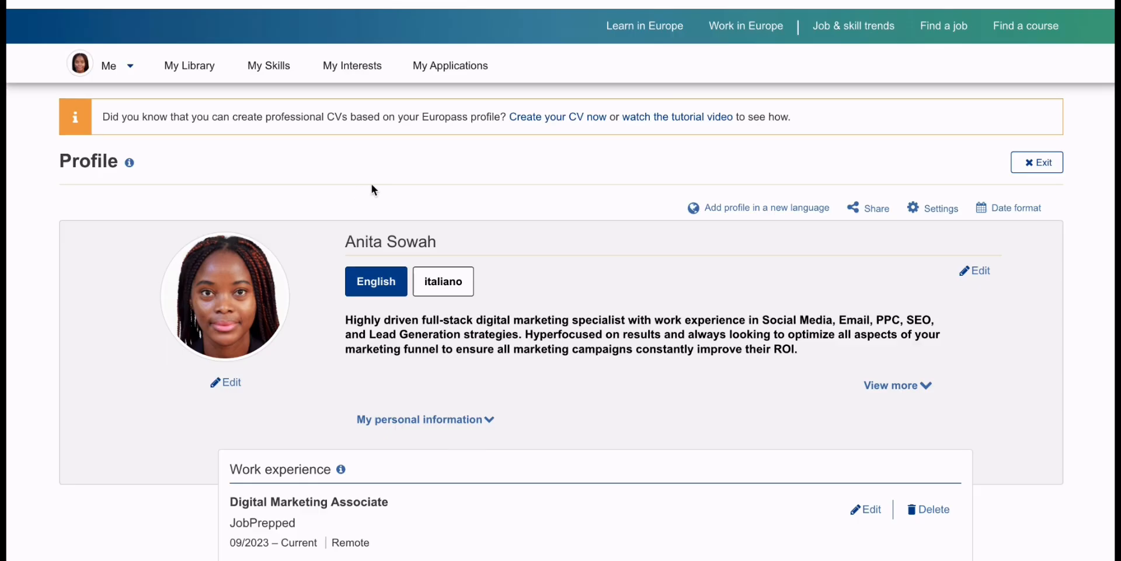
{"action": "scroll", "coordinate": [194, 156], "scroll_direction": "down", "scroll_amount": 3}
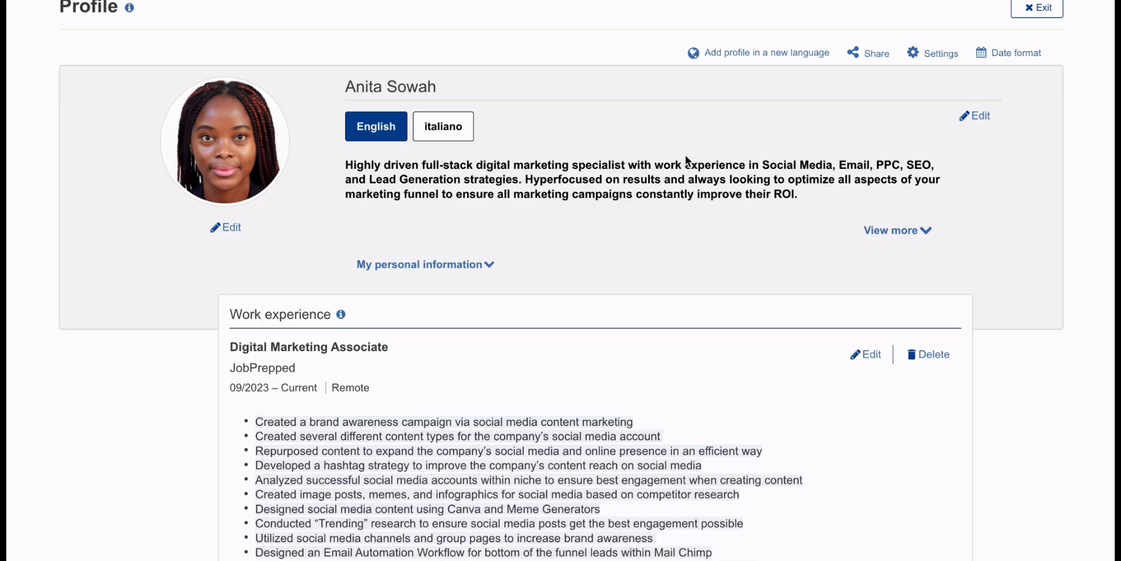
{"action": "scroll", "coordinate": [687, 160], "scroll_direction": "up", "scroll_amount": 3}
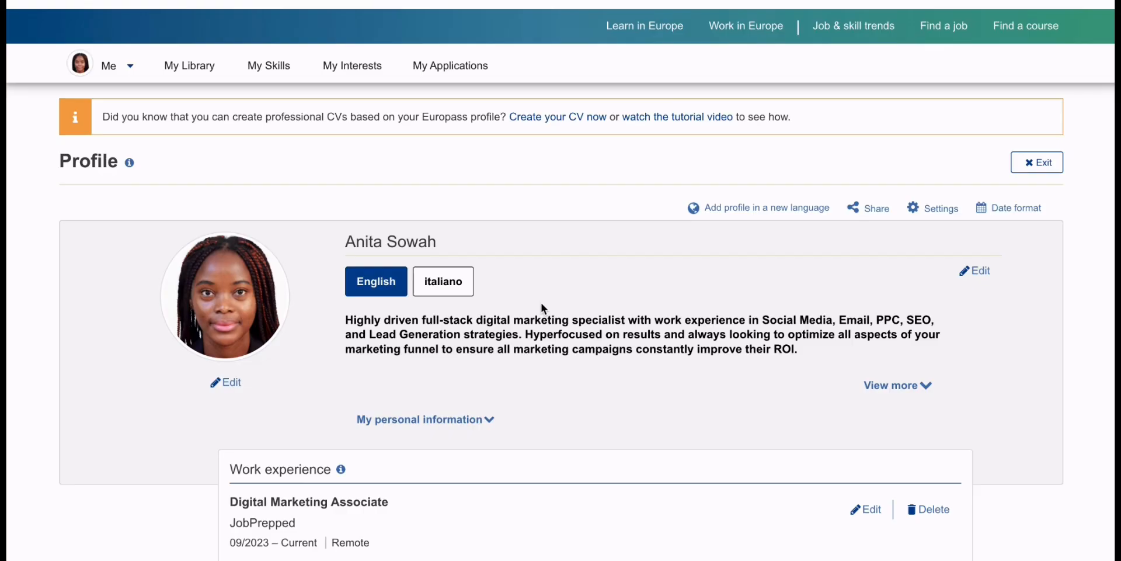
{"action": "left_click", "coordinate": [549, 118]}
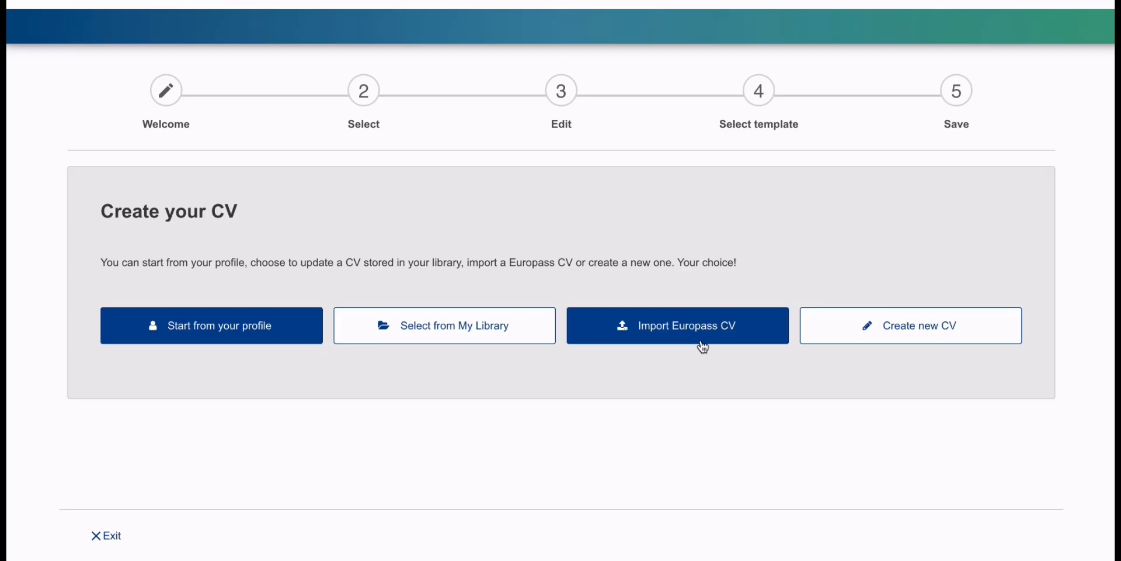
{"action": "left_click", "coordinate": [946, 339]}
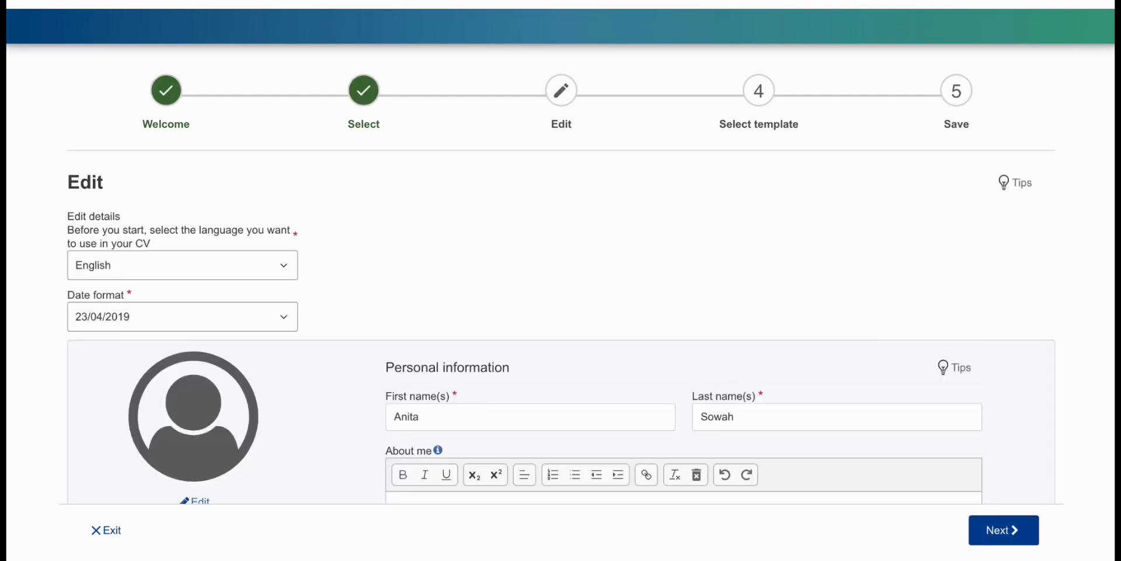
Select English as the language of the CV
{"action": "scroll", "coordinate": [707, 149], "scroll_direction": "down", "scroll_amount": 1}
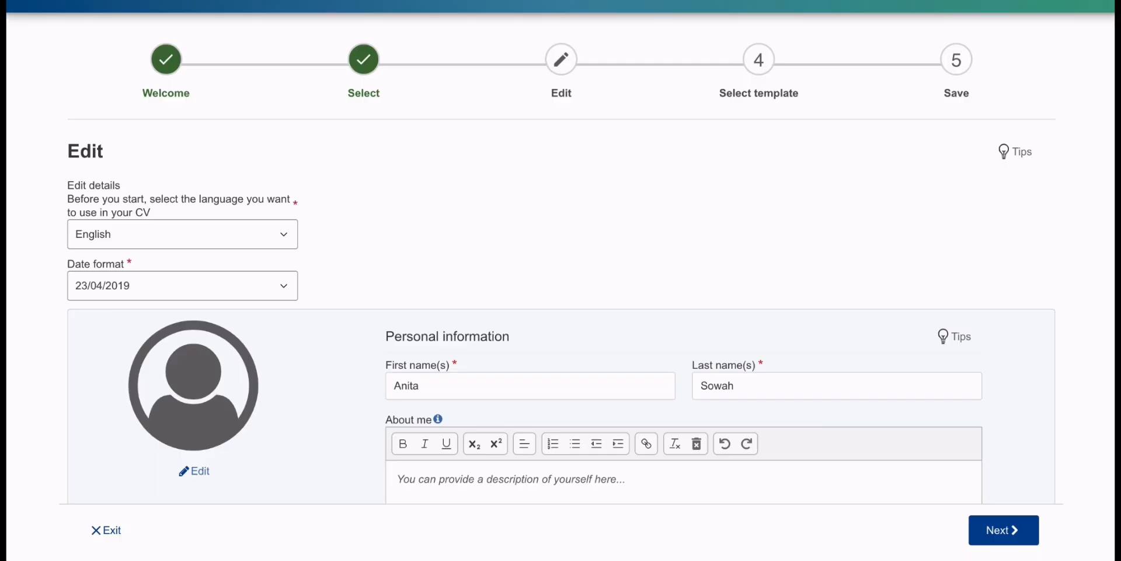
{"action": "left_click", "coordinate": [243, 237]}
{"action": "left_click", "coordinate": [245, 237]}
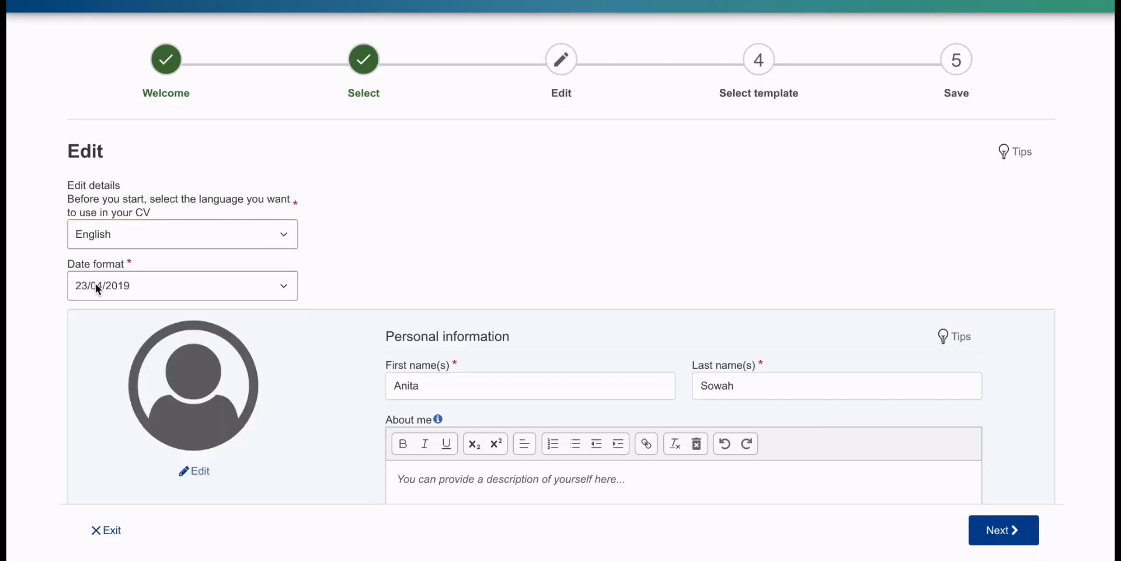
Upload a portrait photo from Downloads as the profile picture, extend the crop circle to include the top of the hair, and save it
{"action": "left_click", "coordinate": [197, 473]}
{"action": "left_click", "coordinate": [348, 167]}
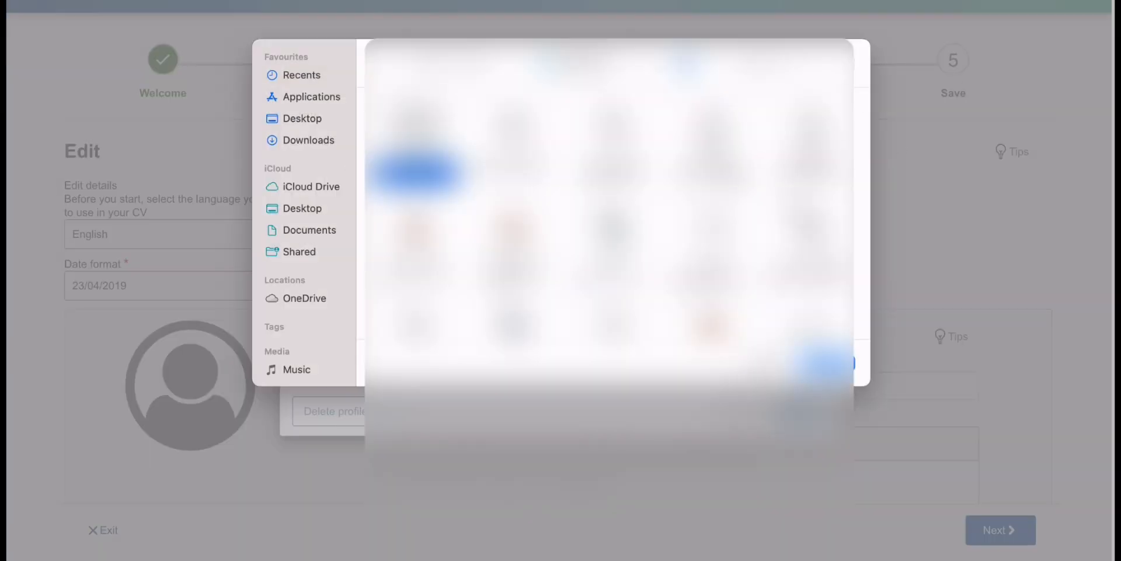
{"action": "scroll", "coordinate": [608, 211], "scroll_direction": "down", "scroll_amount": 10}
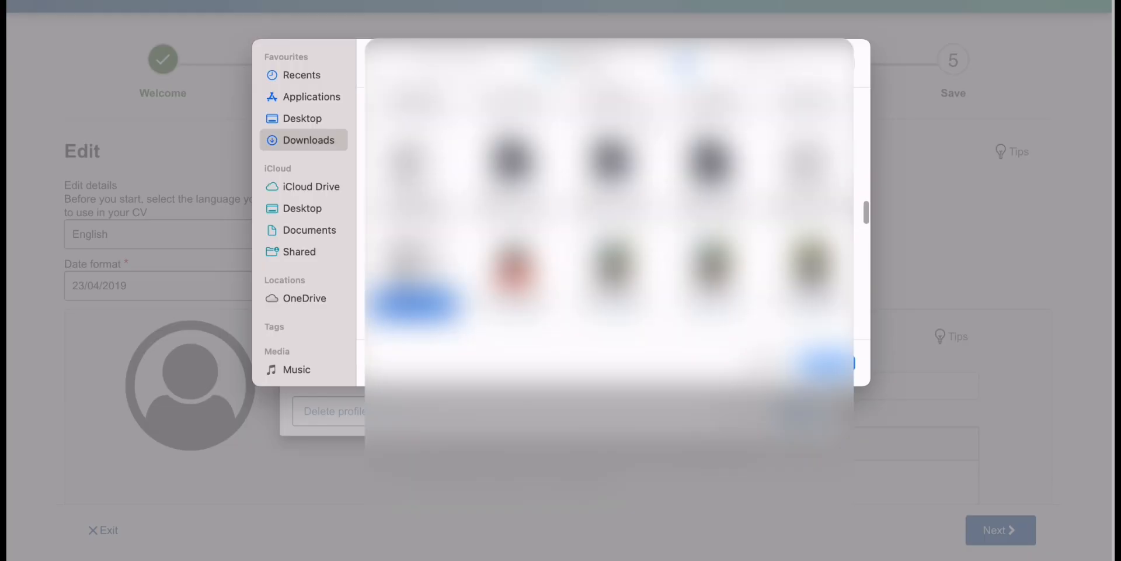
{"action": "scroll", "coordinate": [613, 211], "scroll_direction": "up", "scroll_amount": 2}
{"action": "left_click", "coordinate": [613, 134]}
{"action": "left_click", "coordinate": [833, 367]}
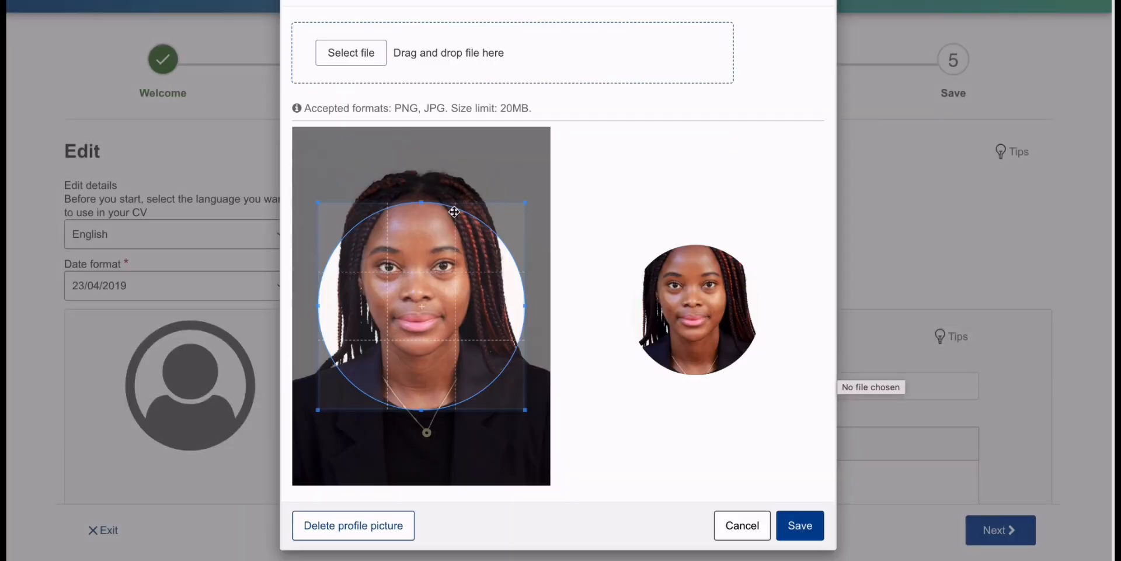
{"action": "left_click_drag", "start_coordinate": [421, 204], "coordinate": [425, 165]}
{"action": "left_click", "coordinate": [804, 526]}
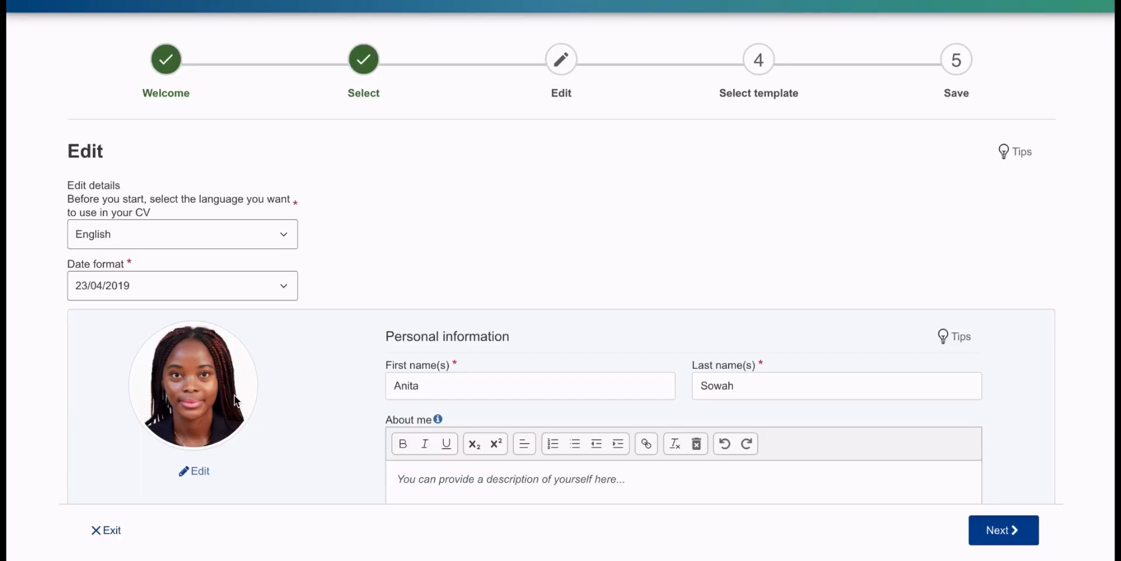
Replace the About me placeholder with "I am a marketing graduate with 2 years experience in Social media marketing, SEO"
{"action": "scroll", "coordinate": [594, 234], "scroll_direction": "down", "scroll_amount": 5}
{"action": "left_click", "coordinate": [593, 233]}
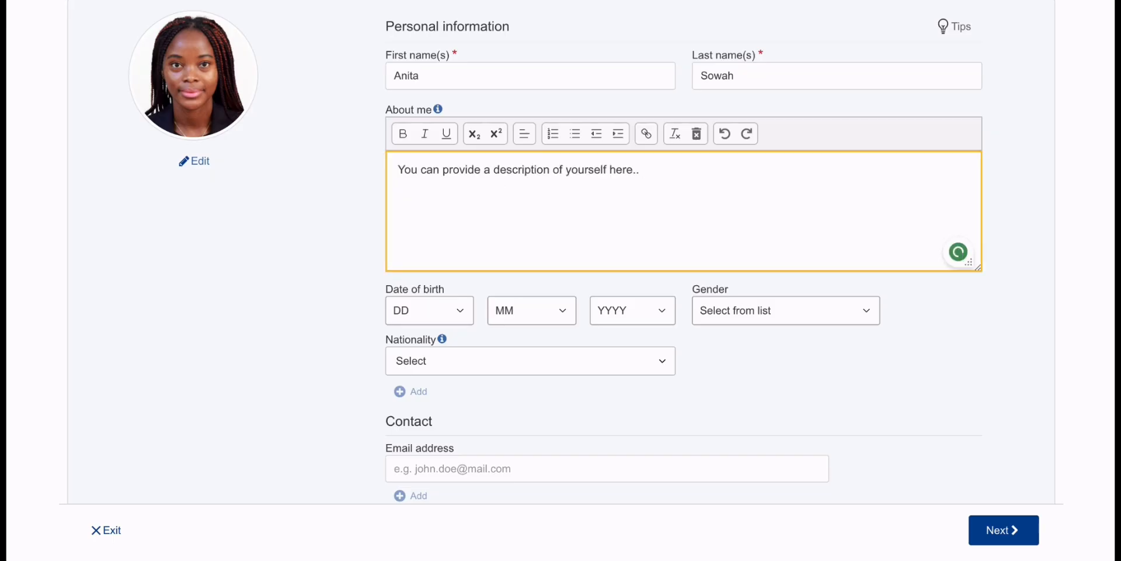
{"action": "key", "text": "BackSpace"}
{"action": "key", "text": "BackSpace"}
{"action": "key", "text": "BackSpace"}
{"action": "key", "text": "BackSpace"}
{"action": "key", "text": "BackSpace"}
{"action": "key", "text": "BackSpace"}
{"action": "key", "text": "BackSpace"}
{"action": "key", "text": "BackSpace"}
{"action": "key", "text": "BackSpace"}
{"action": "key", "text": "BackSpace"}
{"action": "key", "text": "BackSpace"}
{"action": "key", "text": "BackSpace"}
{"action": "key", "text": "BackSpace"}
{"action": "key", "text": "BackSpace"}
{"action": "key", "text": "BackSpace"}
{"action": "key", "text": "BackSpace"}
{"action": "key", "text": "BackSpace"}
{"action": "key", "text": "BackSpace"}
{"action": "key", "text": "BackSpace"}
{"action": "key", "text": "BackSpace"}
{"action": "type", "text": "I am a marketing gra"}
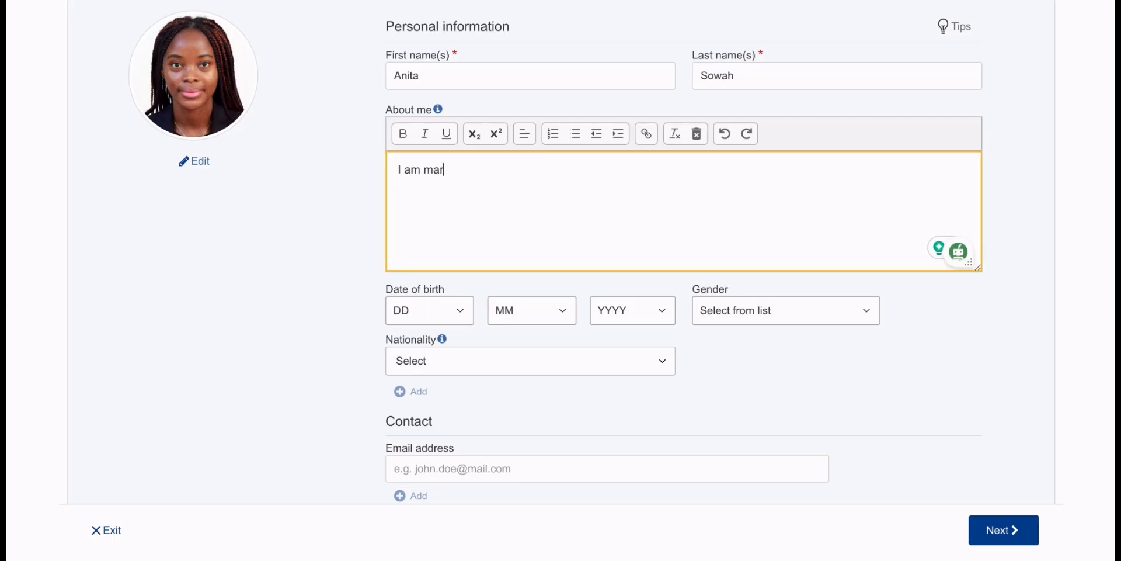
{"action": "type", "text": "duate with 2 "}
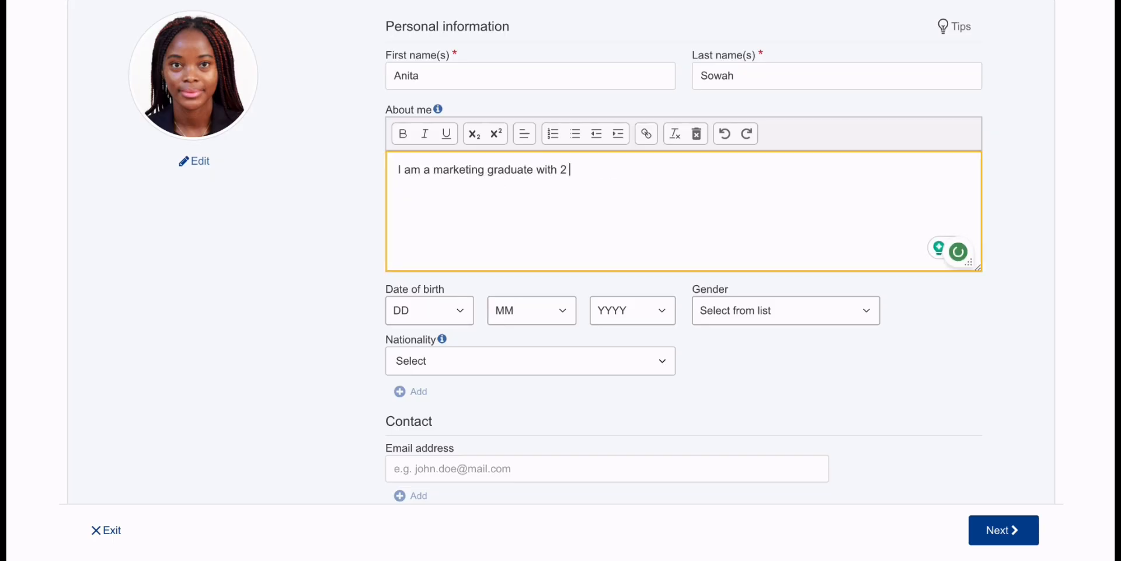
{"action": "type", "text": "years experience in Social media marketing, SEO"}
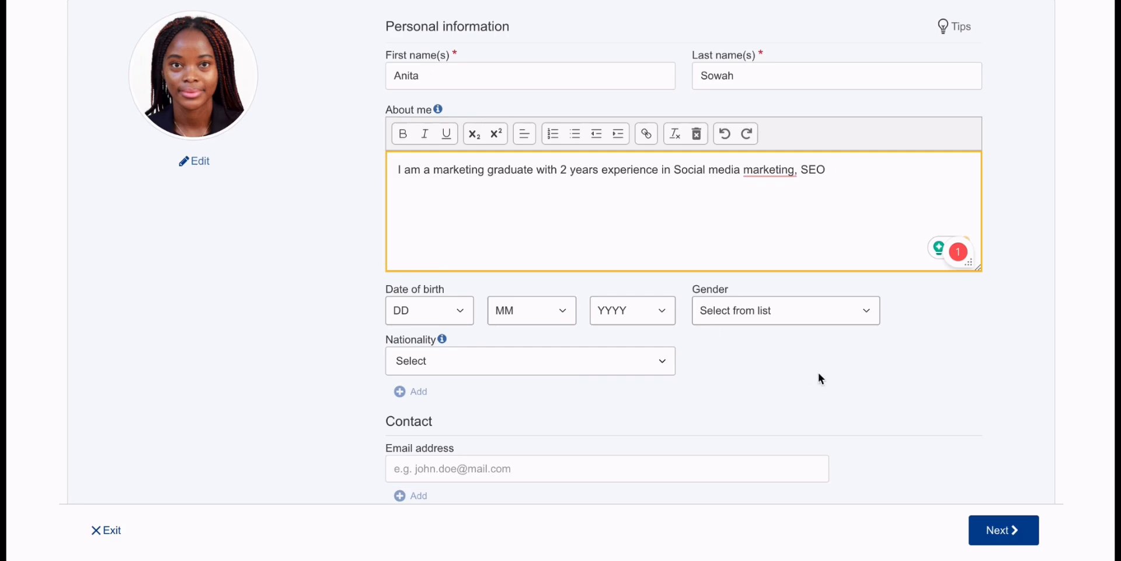
Fill in the date of birth and set the gender to Female in the personal information
{"action": "scroll", "coordinate": [818, 373], "scroll_direction": "down", "scroll_amount": 3}
{"action": "left_click", "coordinate": [464, 126]}
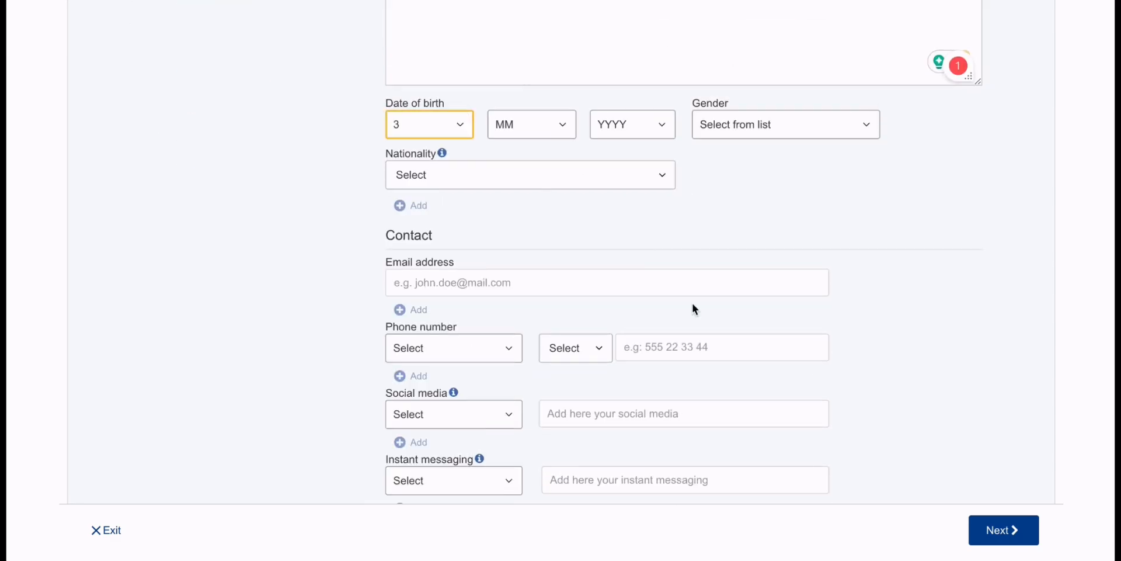
{"action": "left_click", "coordinate": [920, 273]}
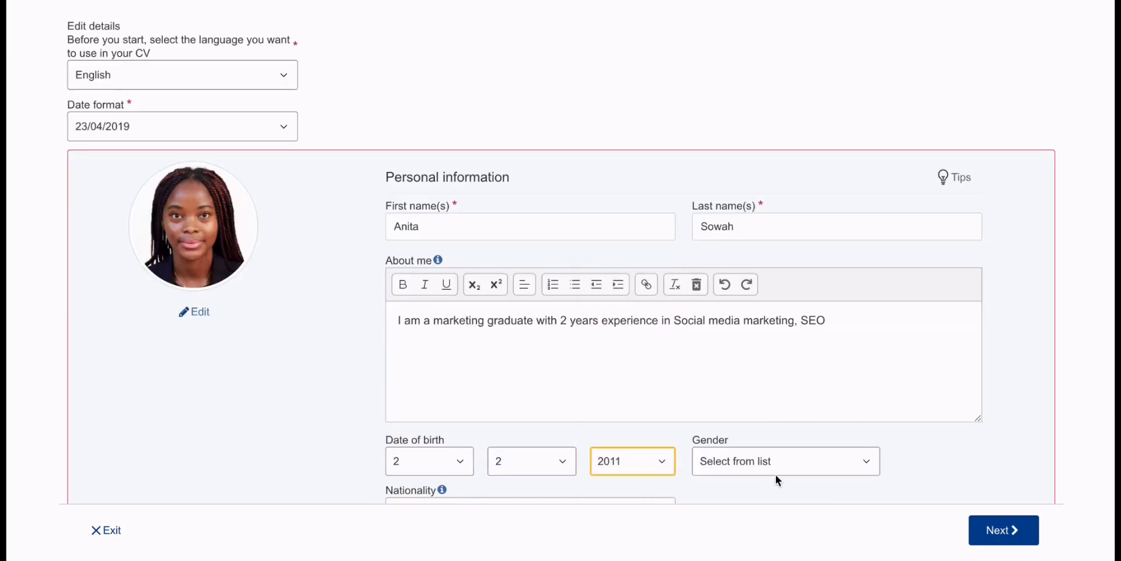
{"action": "left_click", "coordinate": [779, 469]}
{"action": "left_click", "coordinate": [782, 497]}
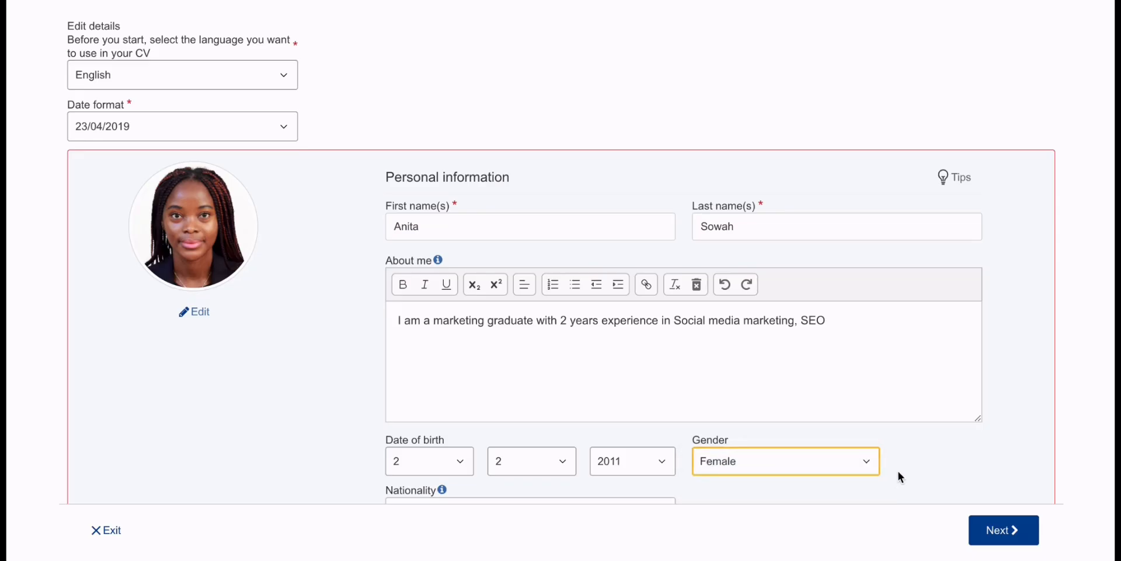
Set the nationality to Ghanaian by searching for "gh"
{"action": "scroll", "coordinate": [911, 467], "scroll_direction": "down", "scroll_amount": 2}
{"action": "scroll", "coordinate": [918, 465], "scroll_direction": "down", "scroll_amount": 1}
{"action": "left_click", "coordinate": [646, 296]}
{"action": "type", "text": "gh"}
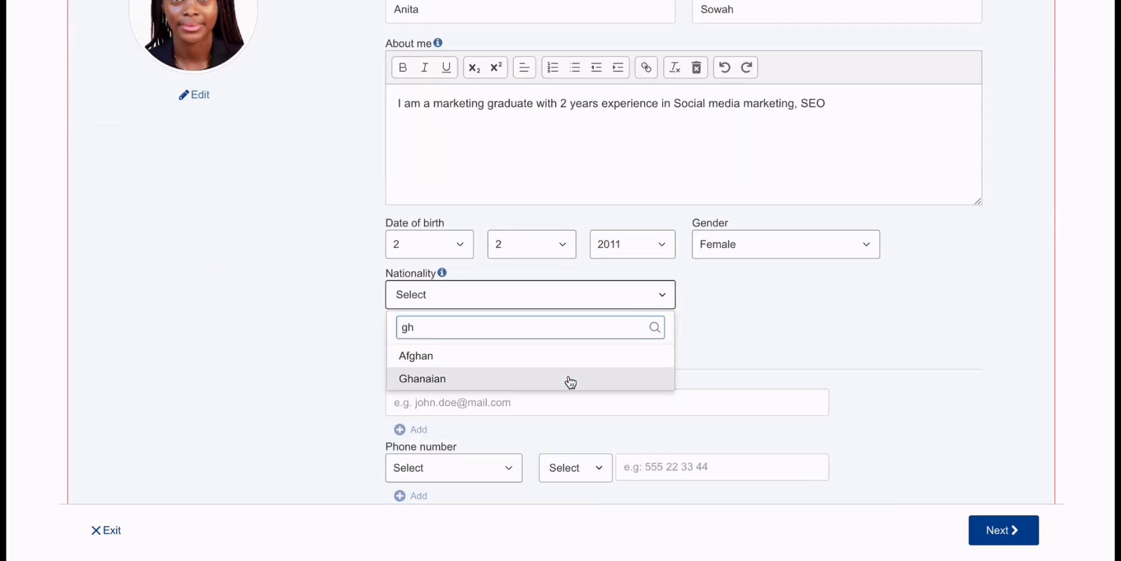
{"action": "left_click", "coordinate": [570, 381]}
Fill in the email address and other contact details from the saved autofill entry, and choose the phone number's country code
{"action": "left_click", "coordinate": [542, 402]}
{"action": "left_click", "coordinate": [545, 441]}
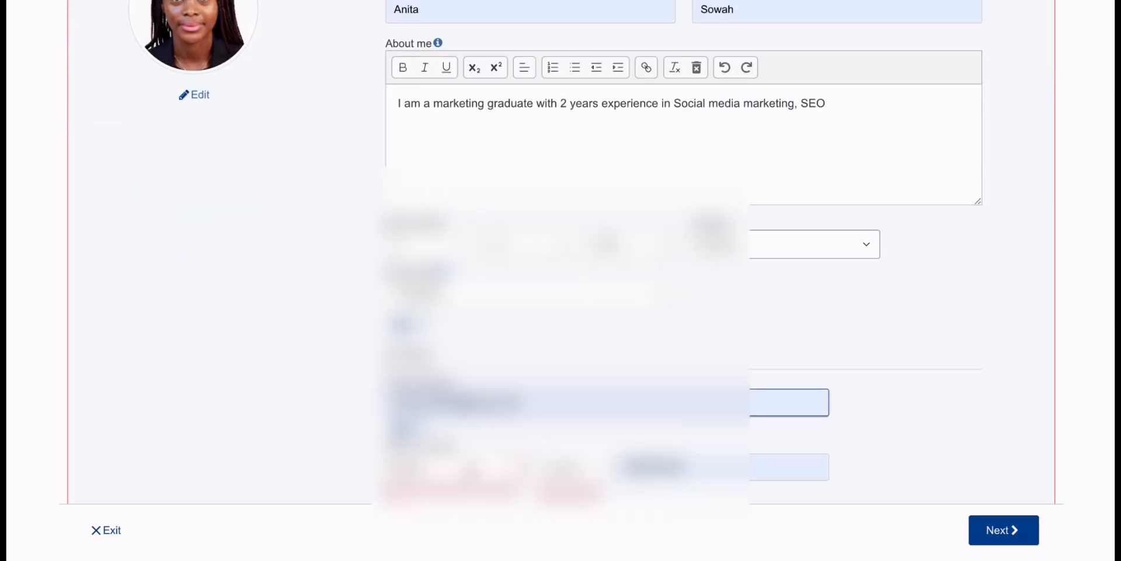
{"action": "left_click", "coordinate": [571, 467]}
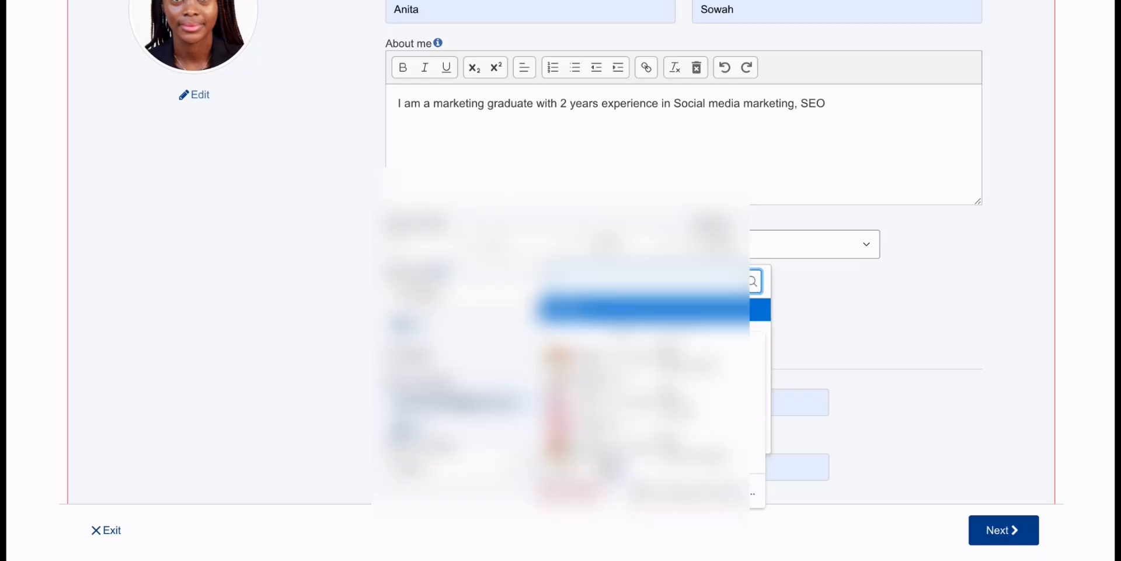
{"action": "scroll", "coordinate": [678, 362], "scroll_direction": "down", "scroll_amount": 5}
{"action": "left_click", "coordinate": [709, 311]}
Set the address country to Italy and save the personal information
{"action": "scroll", "coordinate": [971, 415], "scroll_direction": "down", "scroll_amount": 8}
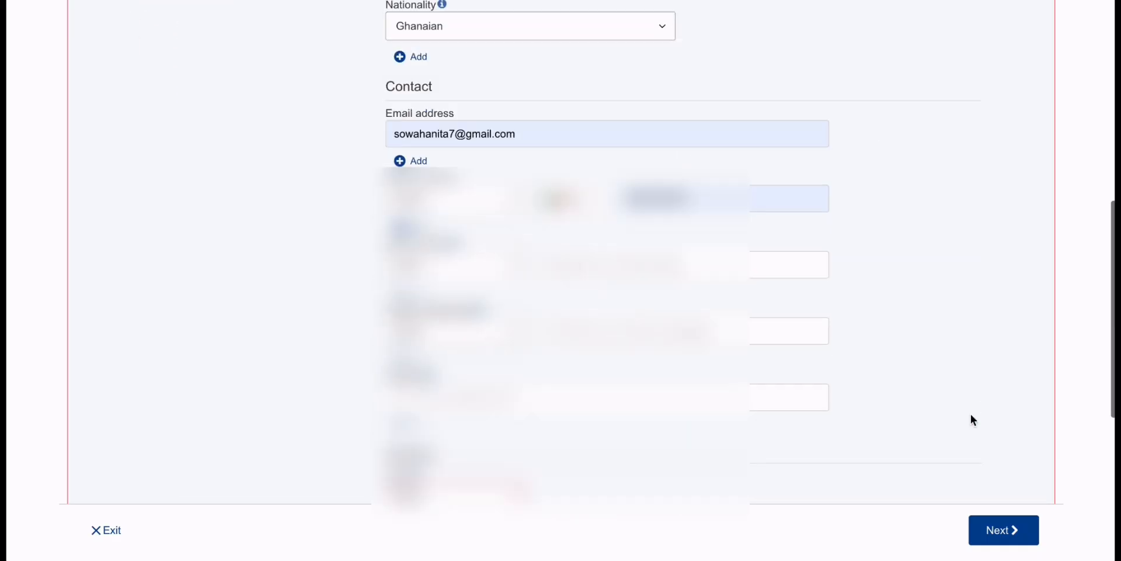
{"action": "scroll", "coordinate": [1008, 272], "scroll_direction": "down", "scroll_amount": 3}
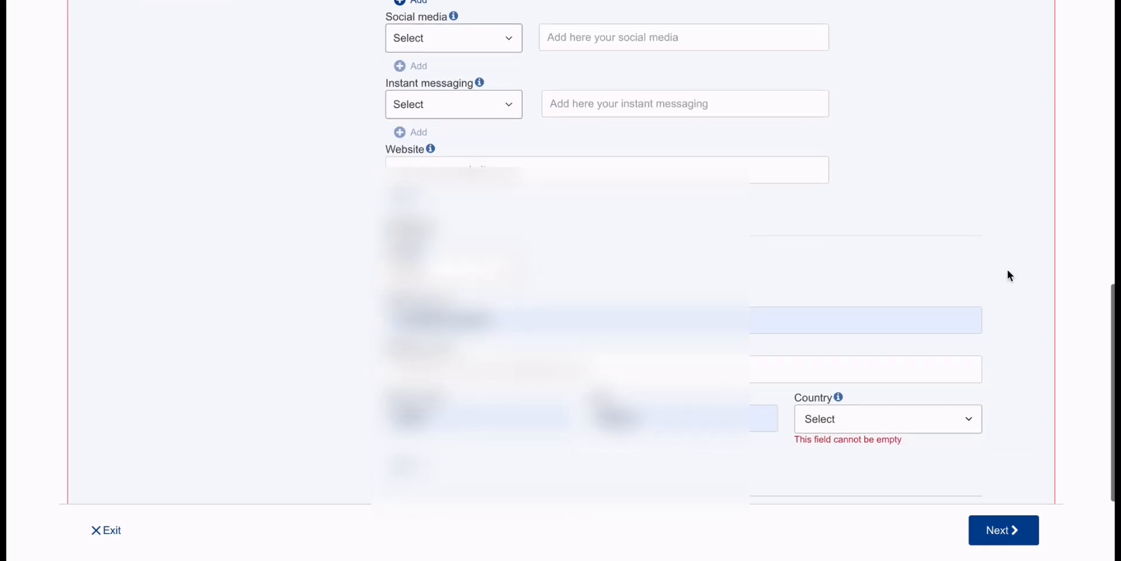
{"action": "left_click", "coordinate": [931, 321]}
{"action": "type", "text": "it"}
{"action": "left_click", "coordinate": [854, 392]}
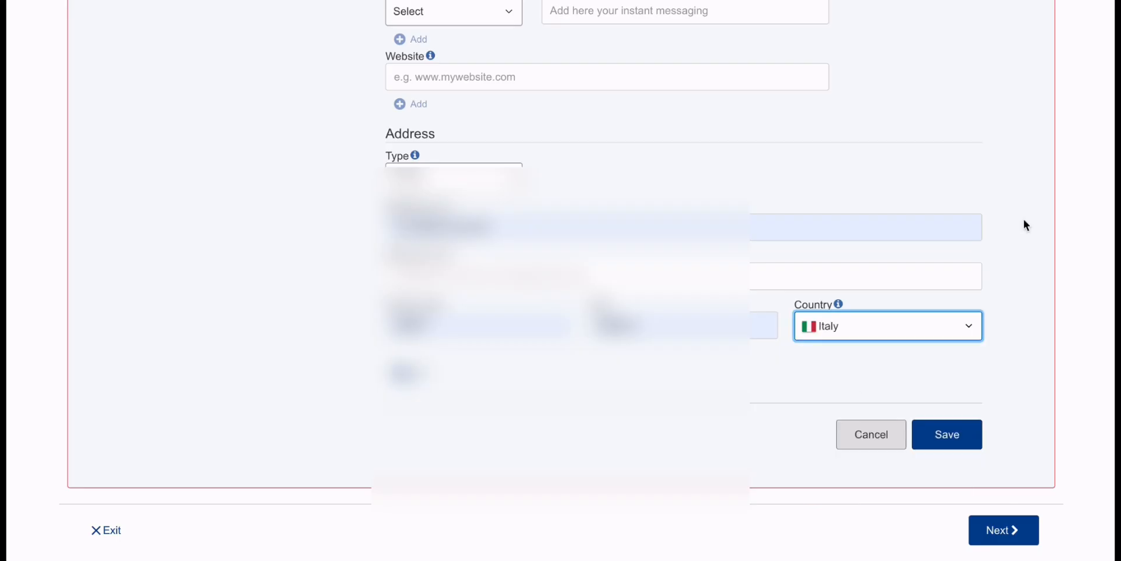
{"action": "left_click", "coordinate": [942, 436]}
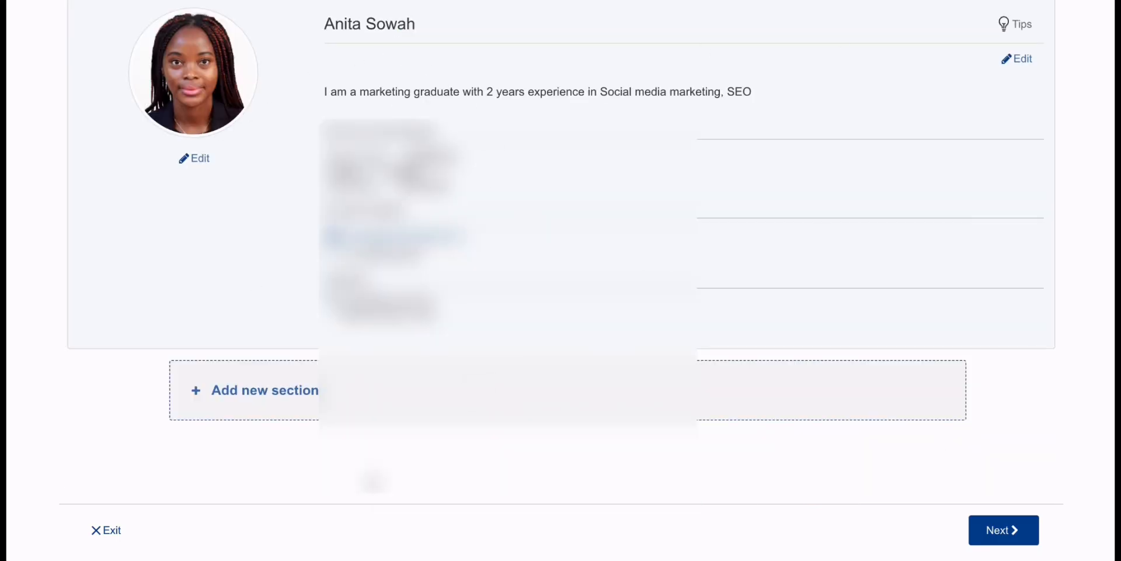
Add a new section of type Education and training to the CV
{"action": "left_click", "coordinate": [239, 408]}
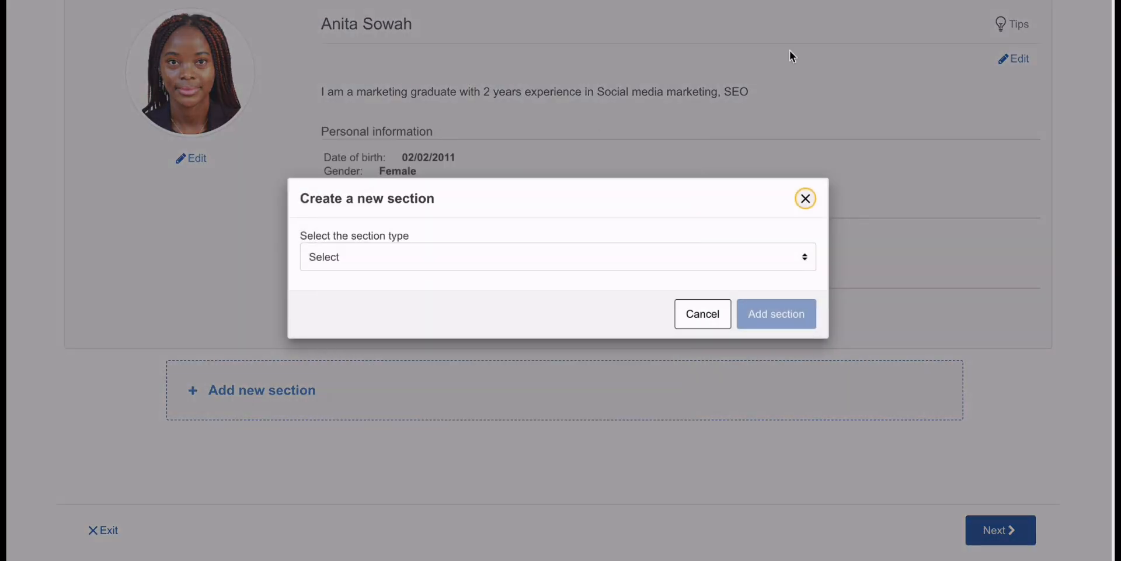
{"action": "left_click", "coordinate": [803, 260]}
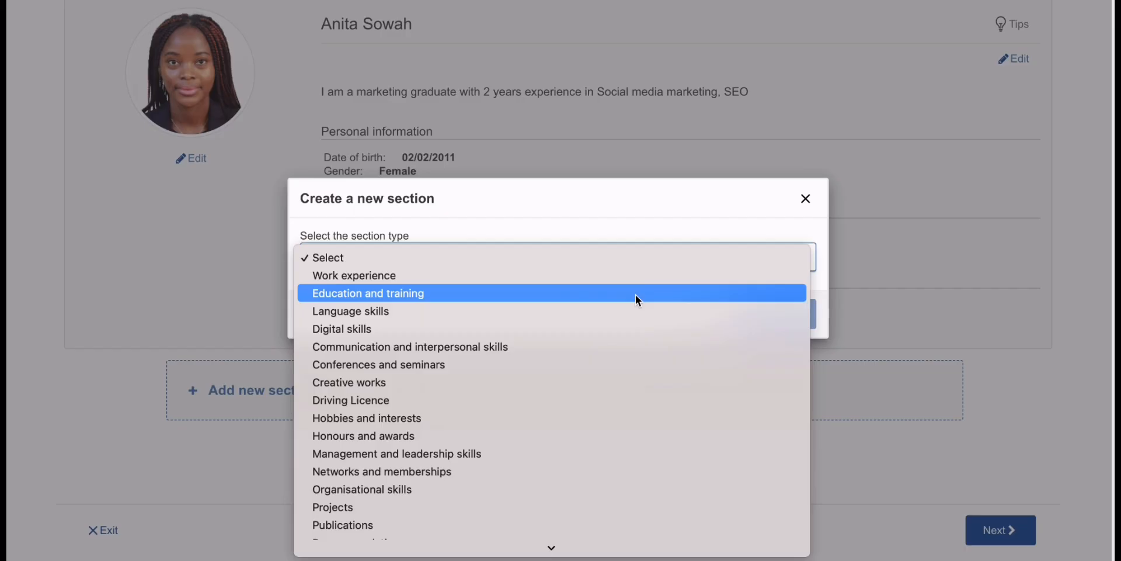
{"action": "left_click", "coordinate": [638, 301]}
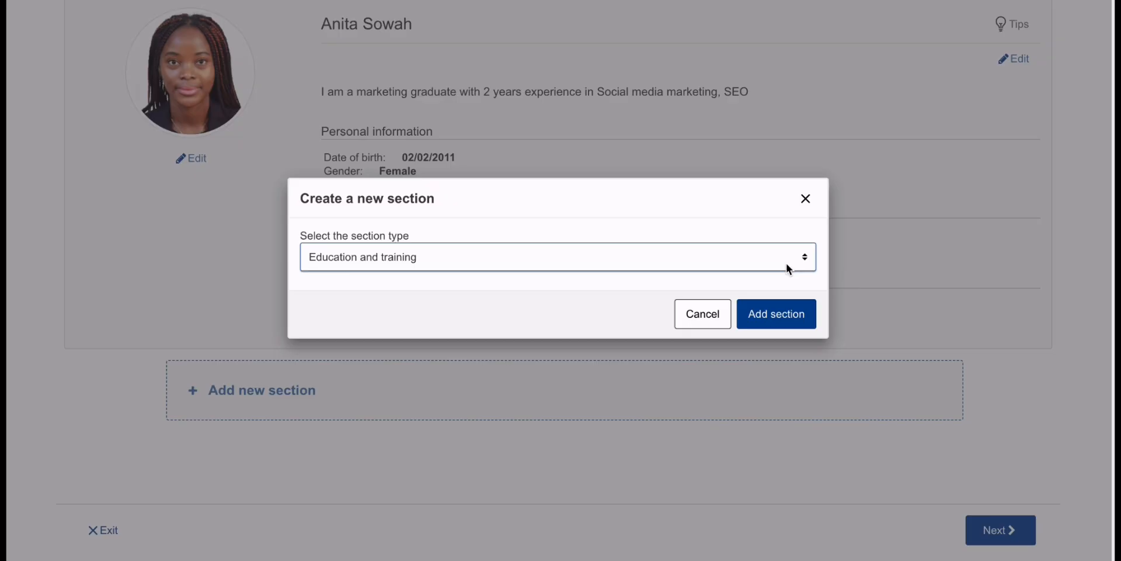
{"action": "left_click", "coordinate": [783, 318]}
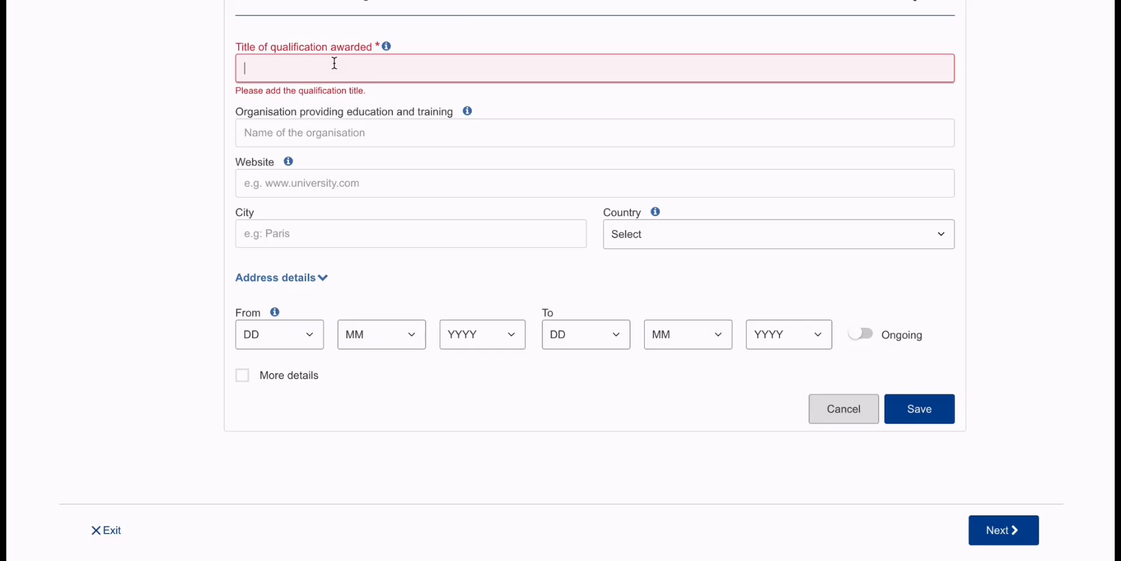
Enter "Bsc Marketing" as the qualification title and Accra Technical University as the organisation providing the education
{"action": "type", "text": "Bsc"}
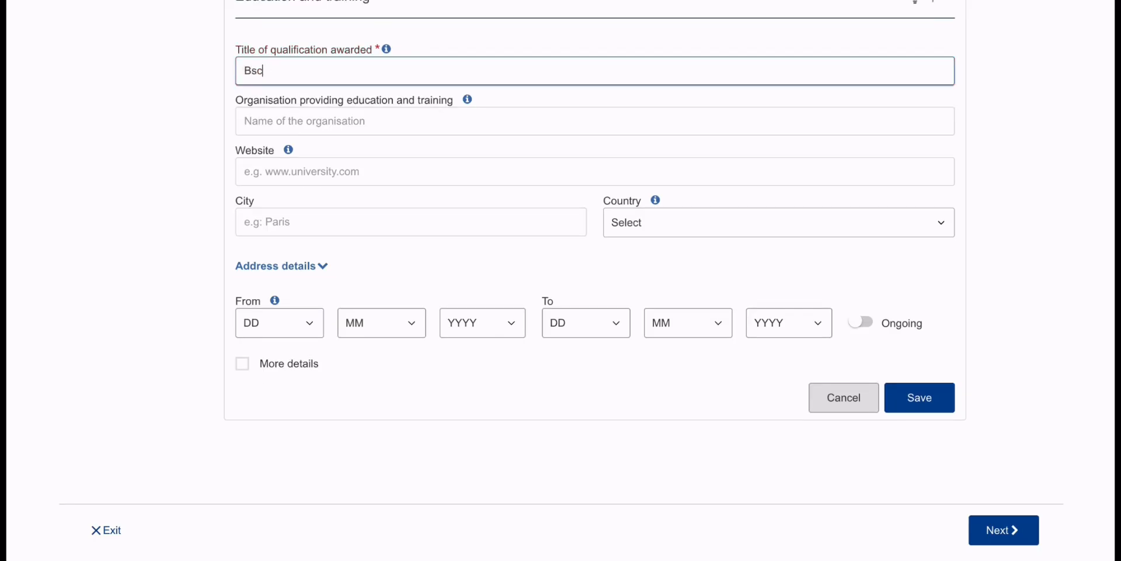
{"action": "type", "text": " Marketing"}
{"action": "left_click", "coordinate": [326, 120]}
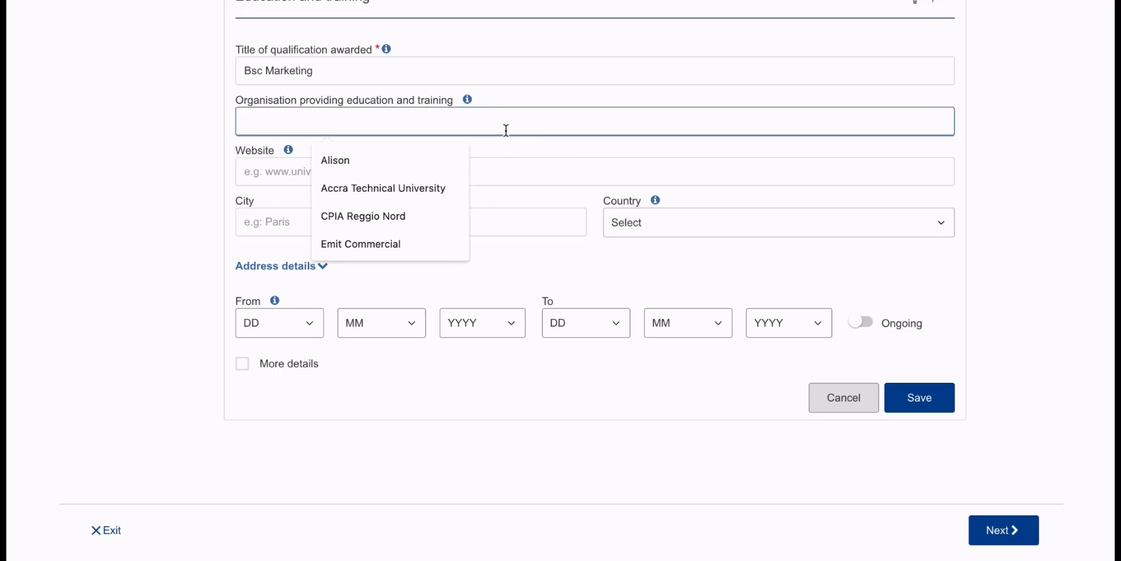
{"action": "left_click", "coordinate": [409, 187]}
{"action": "mouse_move", "coordinate": [291, 154]}
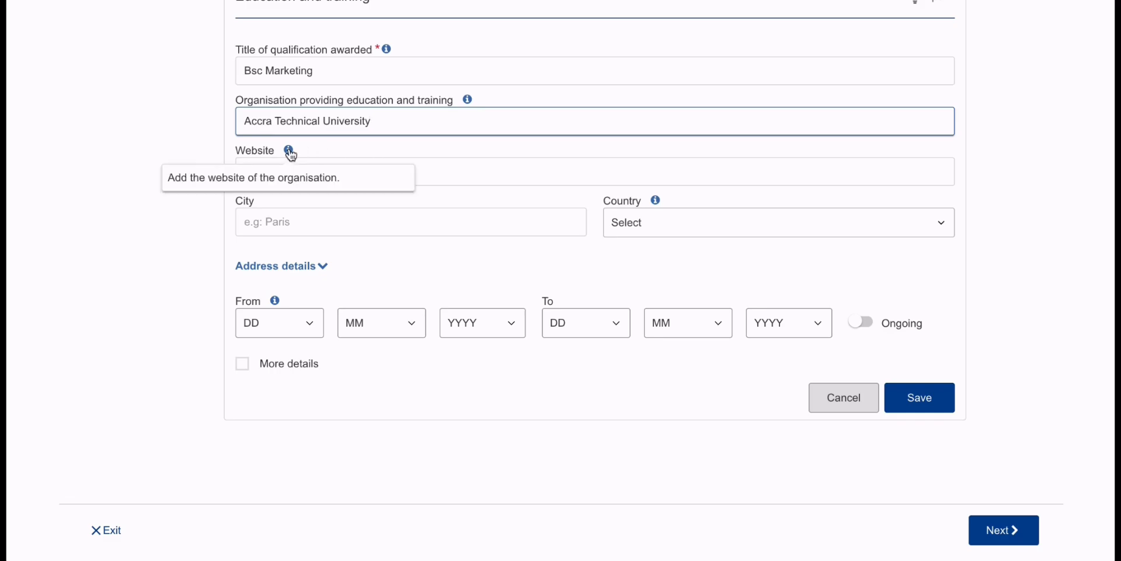
Set the country of the education entry to Italy
{"action": "left_click", "coordinate": [755, 224]}
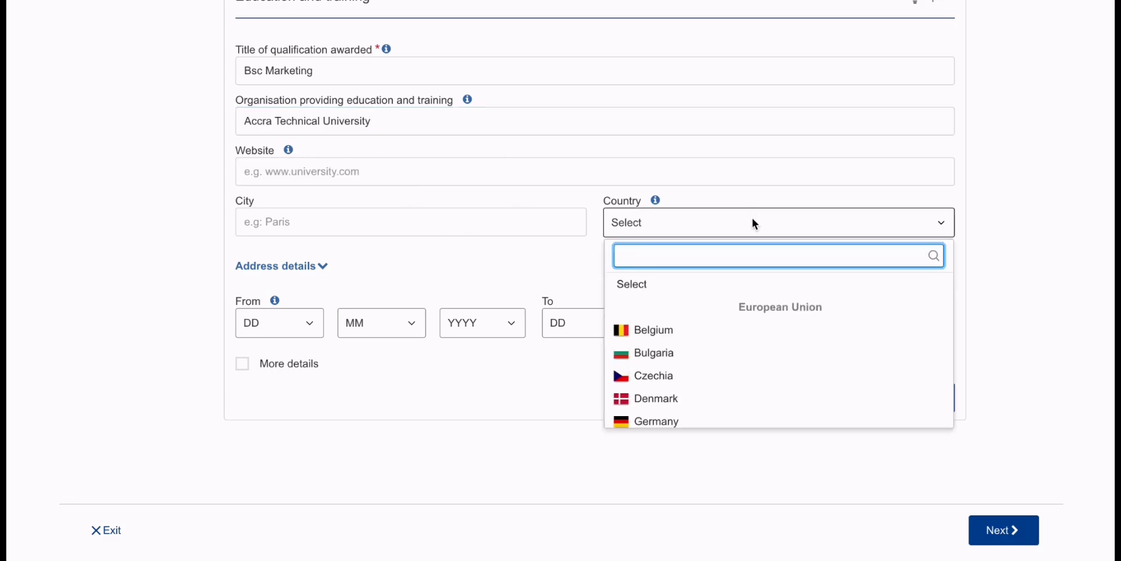
{"action": "type", "text": "ital"}
{"action": "left_click", "coordinate": [664, 284]}
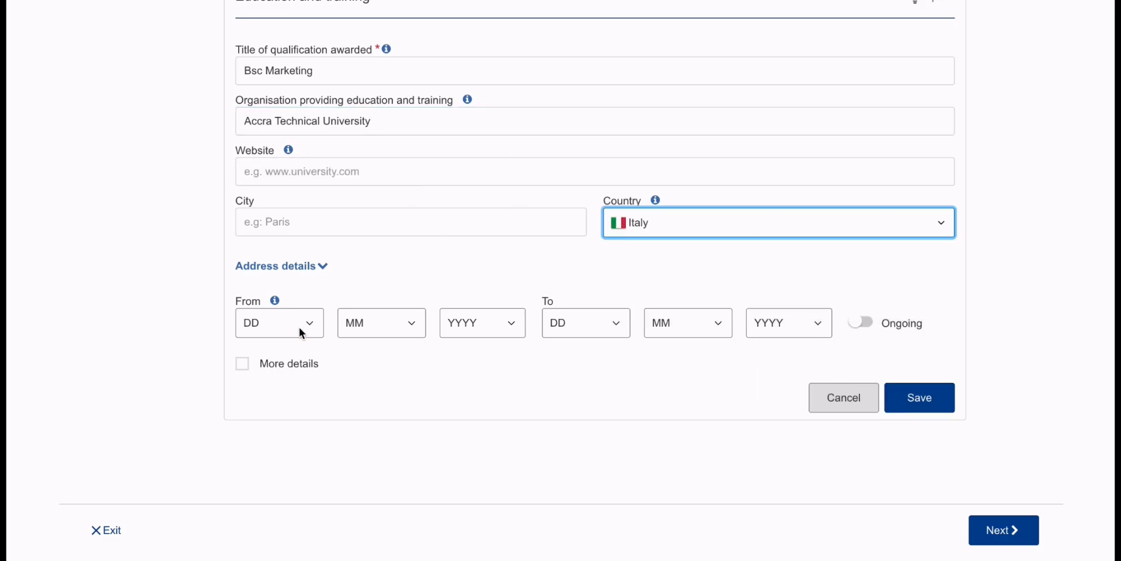
Set the start date of the education entry to 6/6/2020
{"action": "left_click", "coordinate": [300, 330]}
{"action": "left_click", "coordinate": [288, 431]}
{"action": "left_click", "coordinate": [382, 323]}
{"action": "left_click", "coordinate": [388, 411]}
{"action": "left_click", "coordinate": [492, 327]}
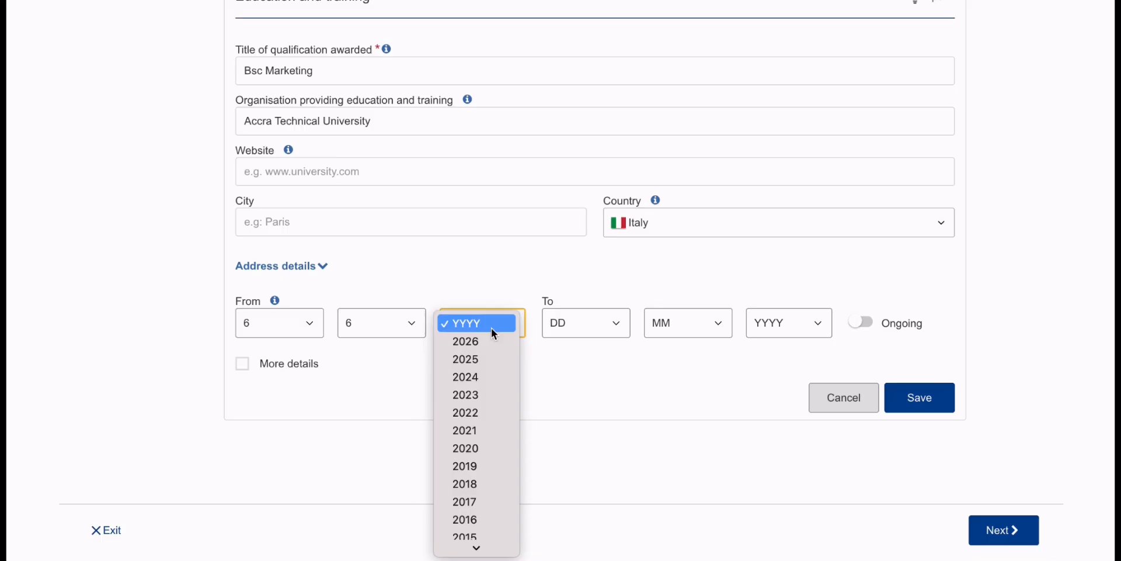
{"action": "left_click", "coordinate": [497, 448]}
Set the end date of the education entry to day 4, month 2, year 2025 and save the entry
{"action": "left_click", "coordinate": [600, 325]}
{"action": "left_click", "coordinate": [583, 394]}
{"action": "left_click", "coordinate": [692, 323]}
{"action": "left_click", "coordinate": [682, 358]}
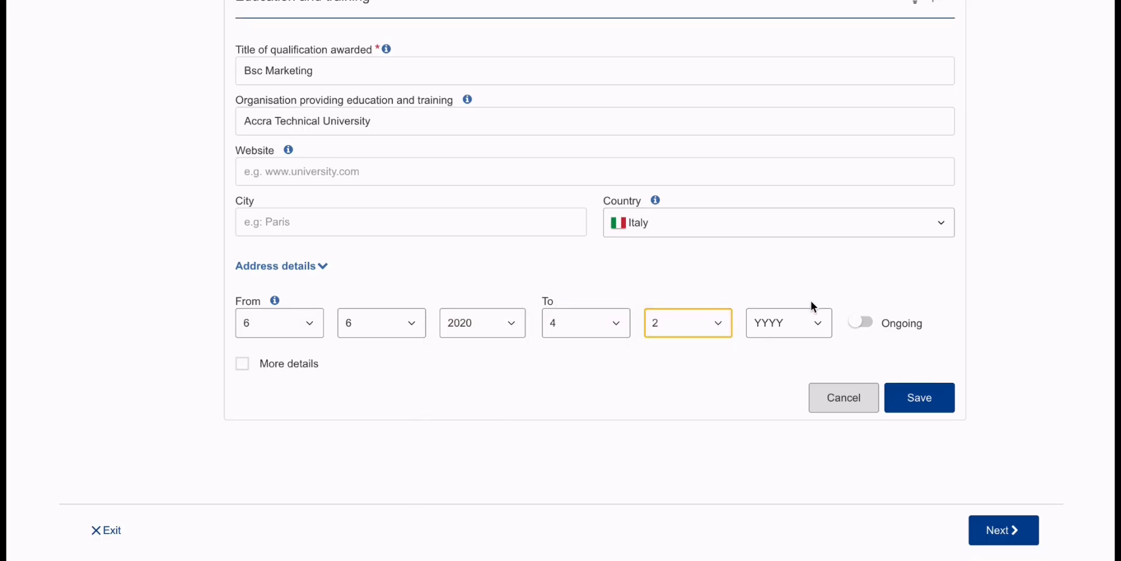
{"action": "left_click", "coordinate": [813, 310]}
{"action": "left_click", "coordinate": [771, 358]}
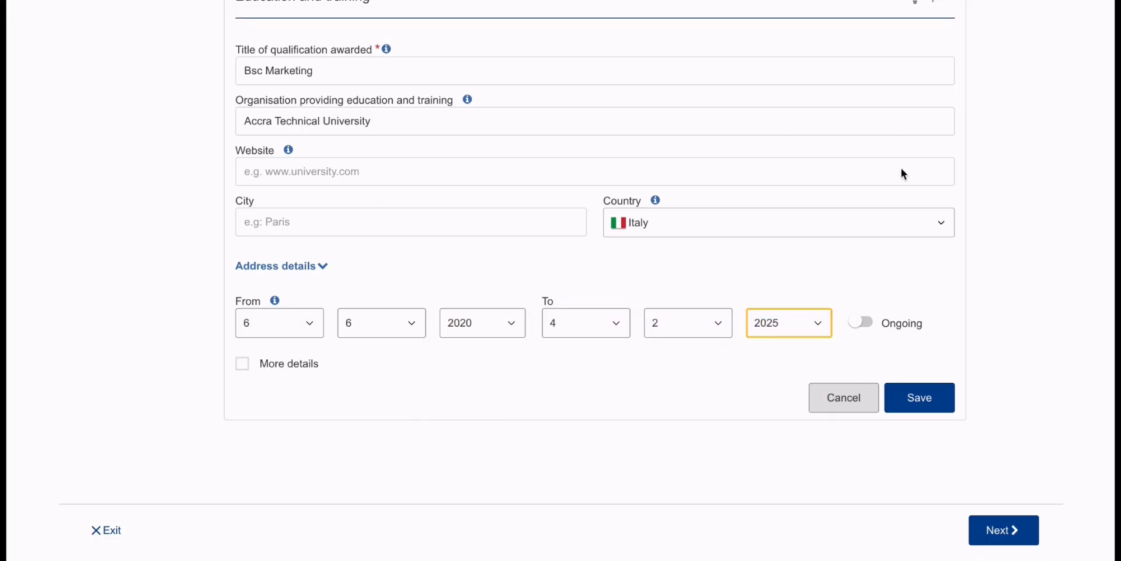
{"action": "left_click", "coordinate": [934, 397]}
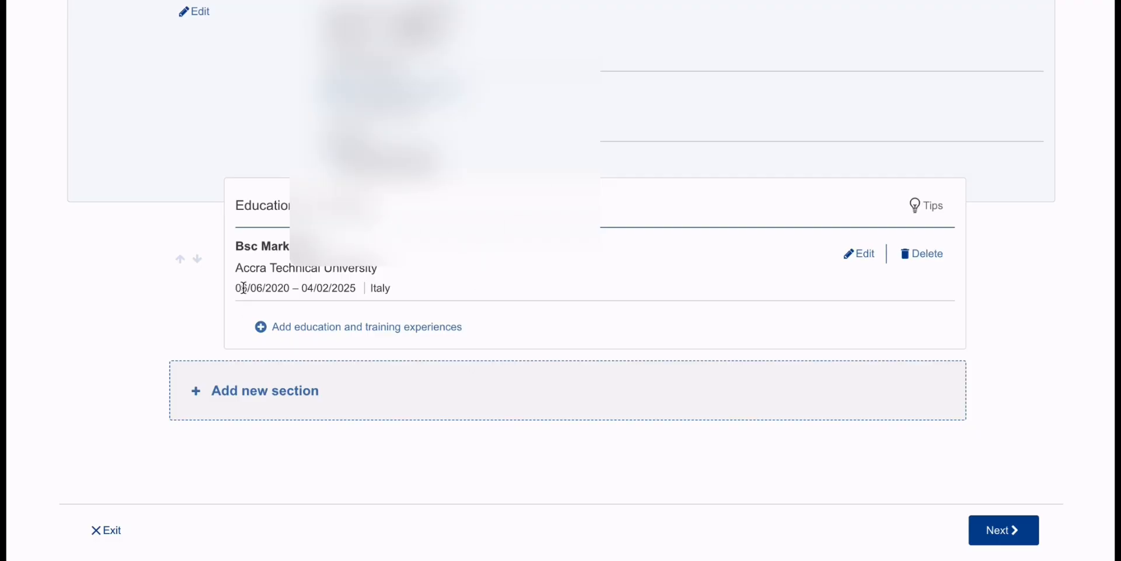
Add a new section of type Work experience to the CV
{"action": "left_click", "coordinate": [244, 396]}
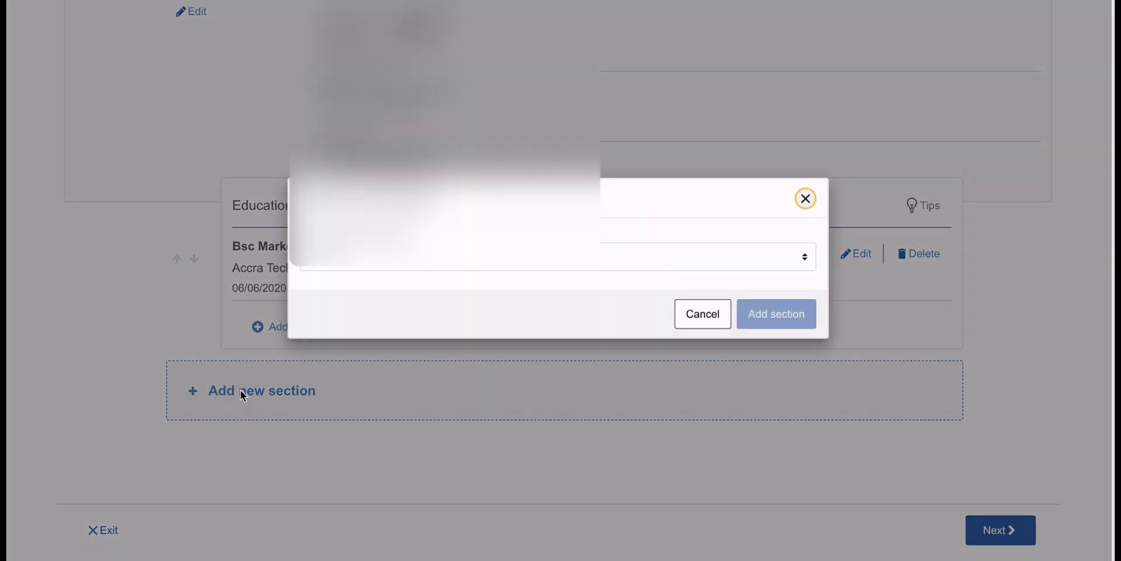
{"action": "left_click", "coordinate": [794, 261]}
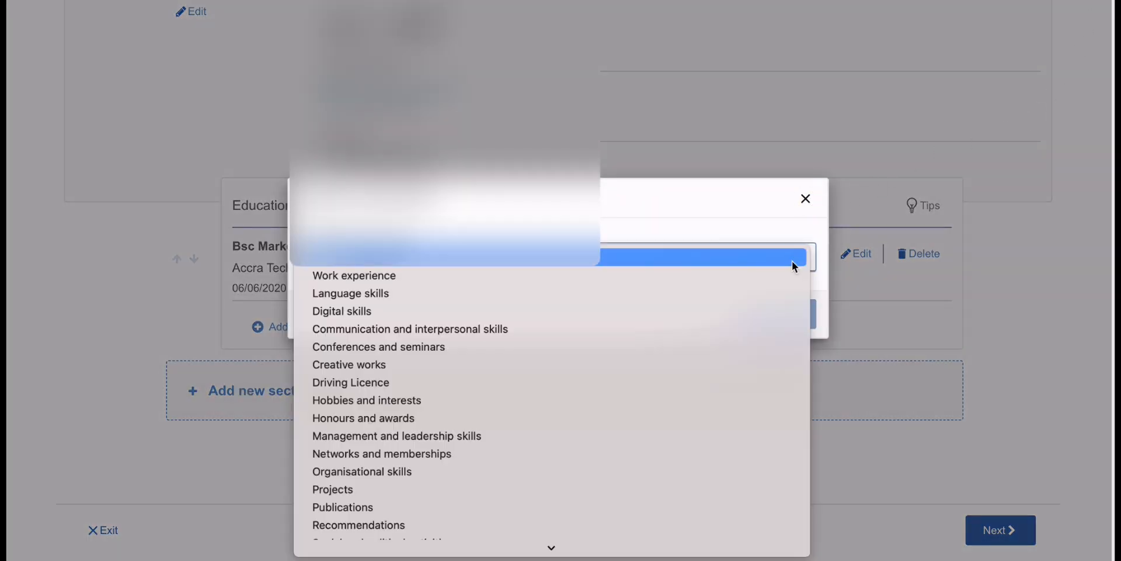
{"action": "left_click", "coordinate": [690, 281]}
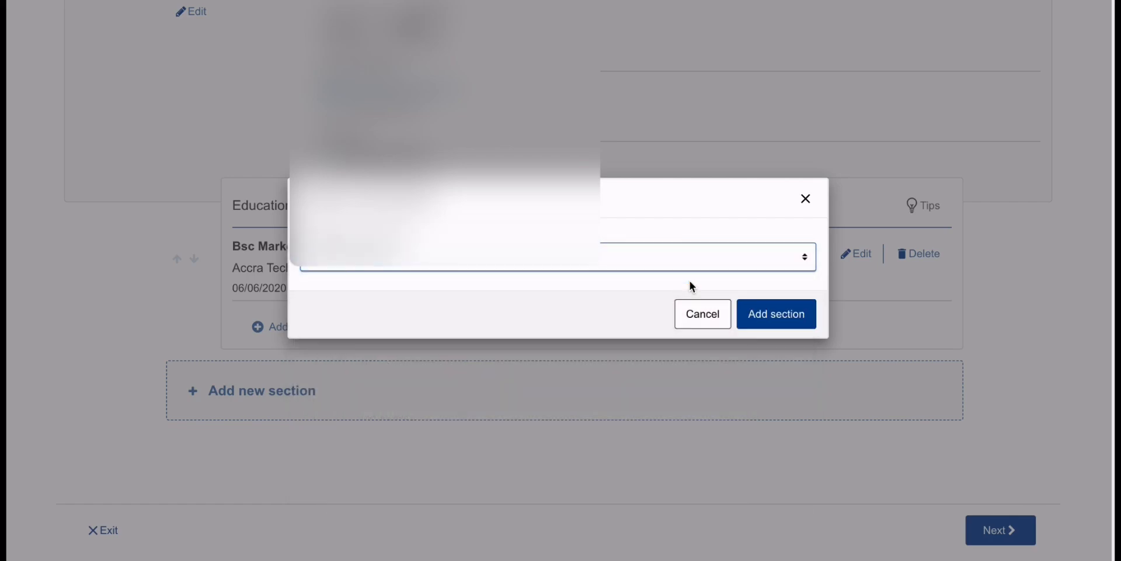
{"action": "left_click", "coordinate": [775, 327]}
{"action": "scroll", "coordinate": [771, 321], "scroll_direction": "down", "scroll_amount": 5}
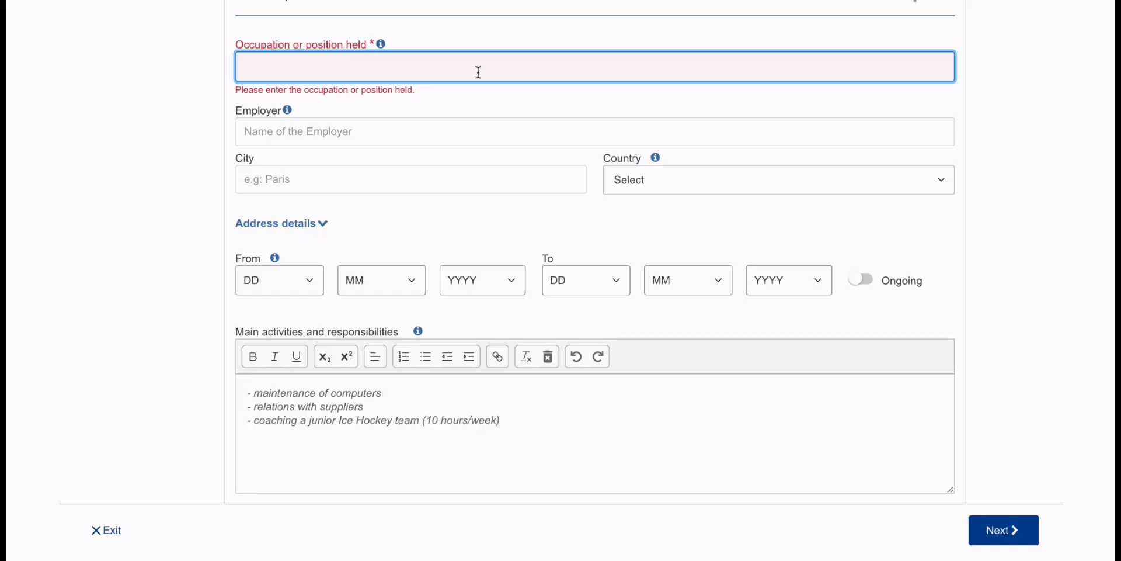
Enter "Marketing Associate" as the position held, with JobPrepped as employer and United States as country
{"action": "type", "text": "Marketing Associate"}
{"action": "left_click", "coordinate": [427, 117]}
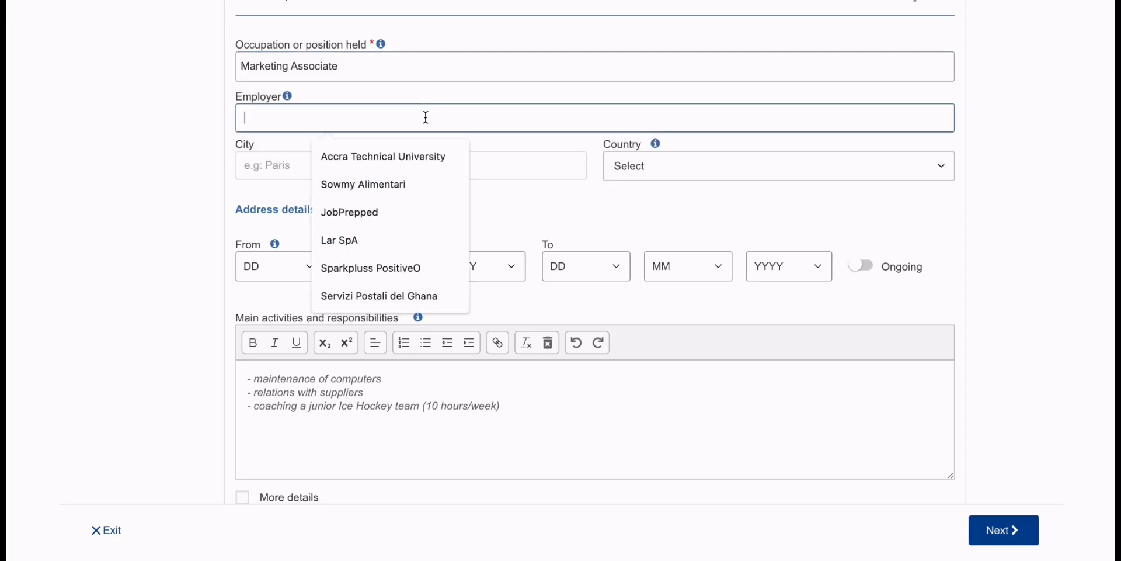
{"action": "left_click", "coordinate": [362, 212]}
{"action": "left_click", "coordinate": [639, 170]}
{"action": "type", "text": "Uni"}
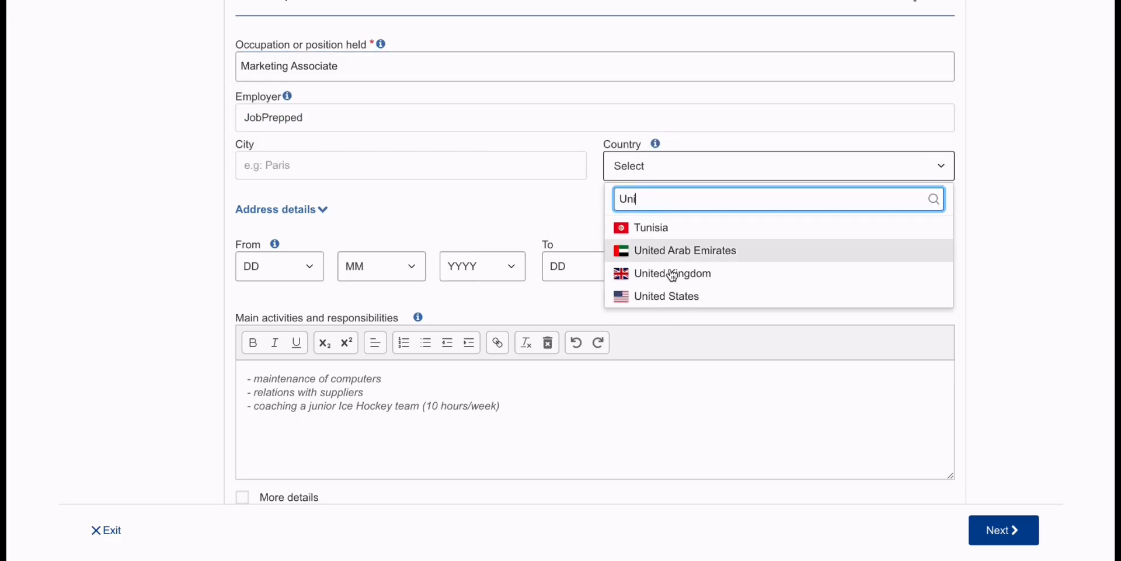
{"action": "left_click", "coordinate": [669, 296]}
Set the work experience start date to day 6, month 4, year 2020, mark it as ongoing and save it
{"action": "left_click", "coordinate": [275, 268]}
{"action": "left_click", "coordinate": [275, 373]}
{"action": "left_click", "coordinate": [383, 268]}
{"action": "left_click", "coordinate": [383, 337]}
{"action": "left_click", "coordinate": [491, 267]}
{"action": "left_click", "coordinate": [501, 356]}
{"action": "left_click", "coordinate": [859, 267]}
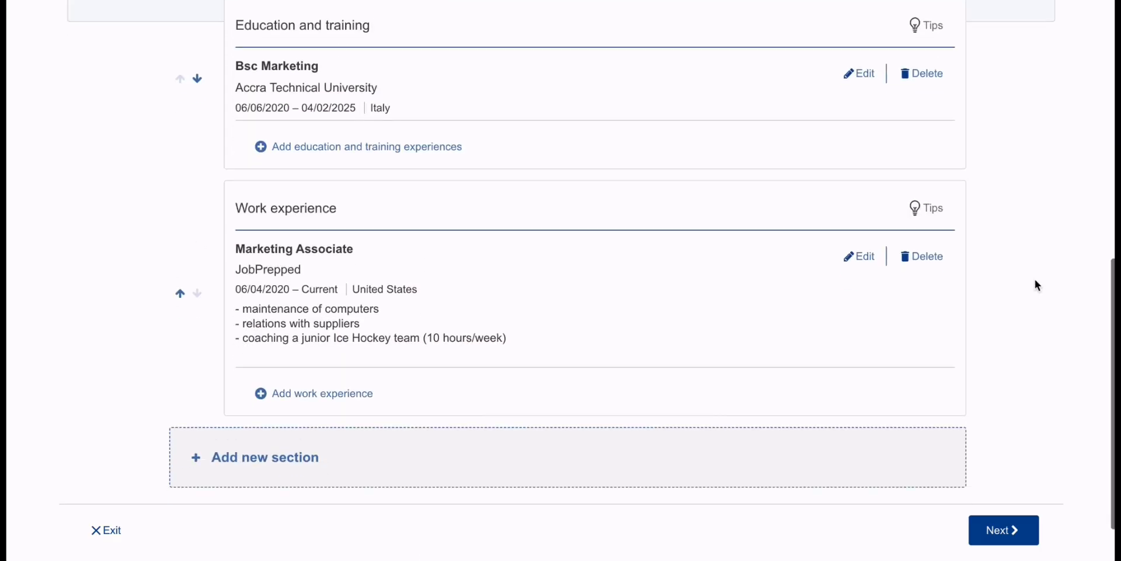
Add a new section of type Language skills to the CV
{"action": "scroll", "coordinate": [1035, 279], "scroll_direction": "down", "scroll_amount": 1}
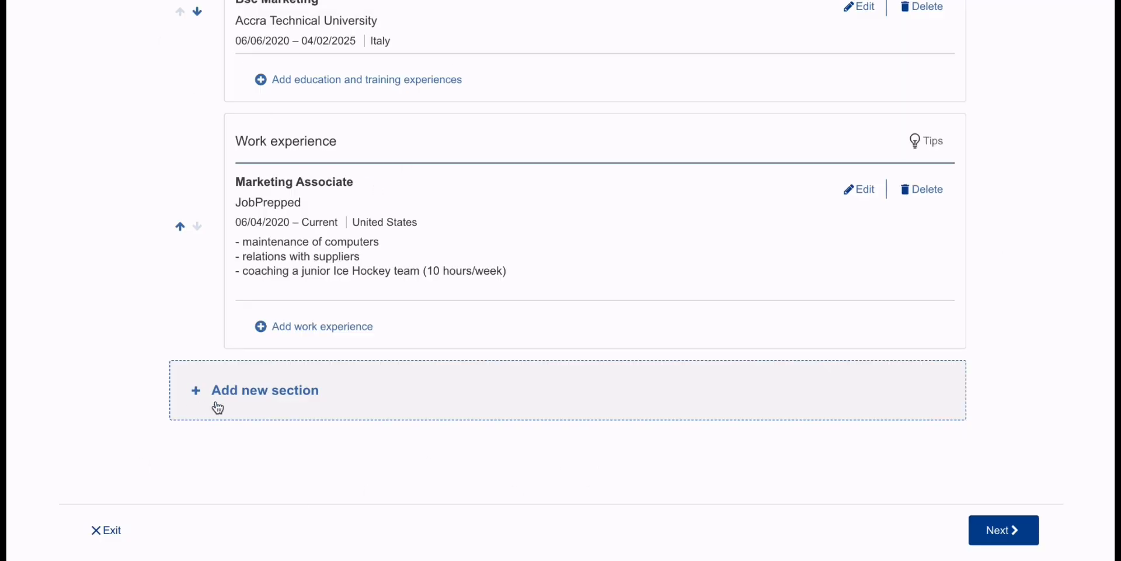
{"action": "left_click", "coordinate": [256, 395]}
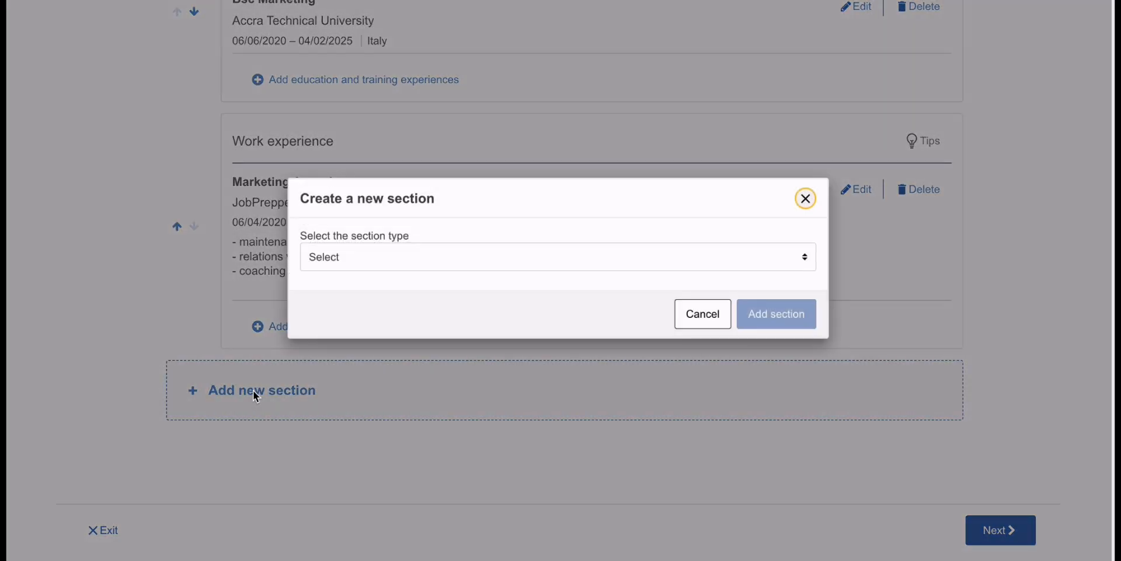
{"action": "left_click", "coordinate": [538, 257]}
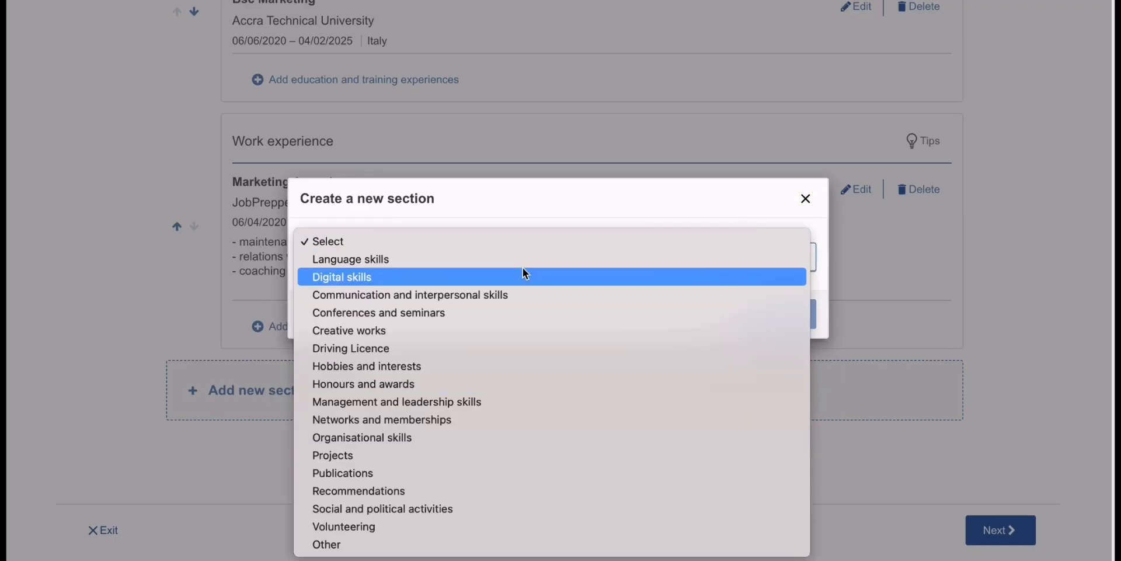
{"action": "left_click", "coordinate": [530, 253]}
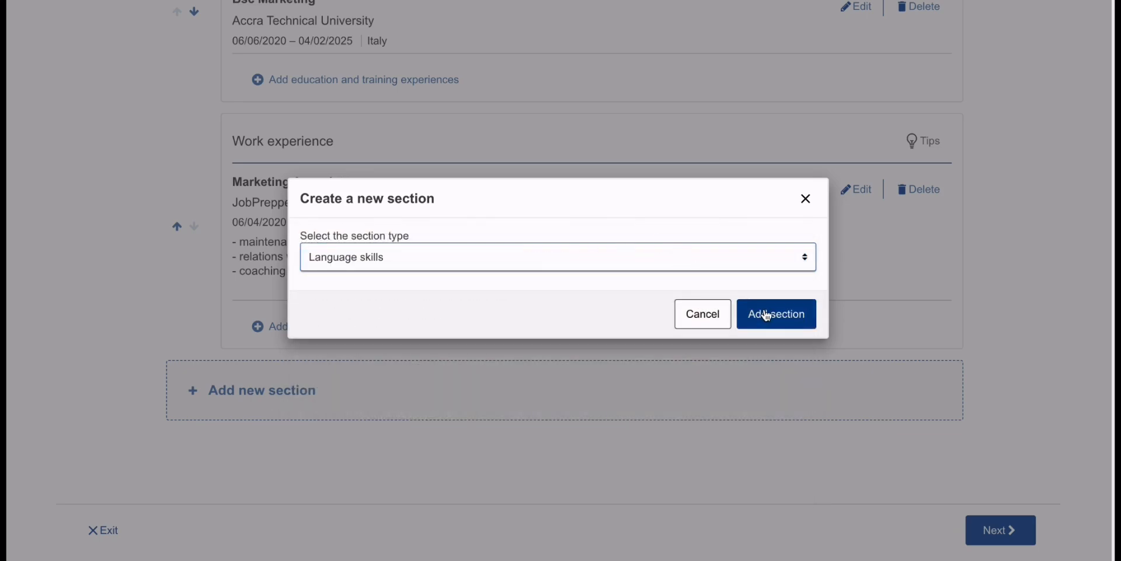
{"action": "left_click", "coordinate": [767, 316]}
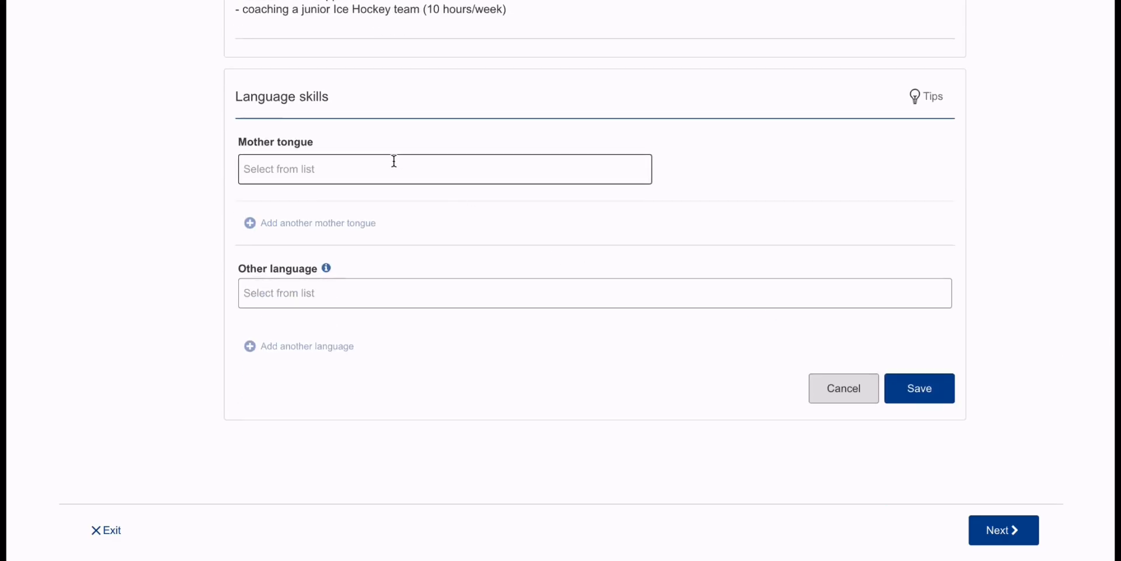
Set English as the mother tongue and Italian as the other language
{"action": "left_click", "coordinate": [395, 162]}
{"action": "type", "text": "en"}
{"action": "left_click", "coordinate": [380, 201]}
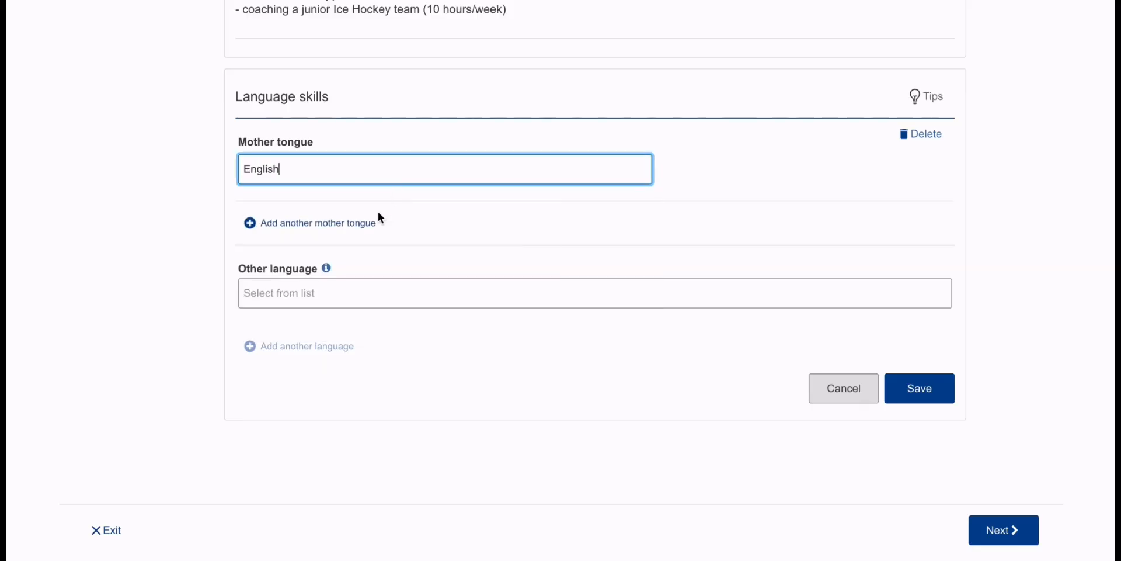
{"action": "left_click", "coordinate": [305, 288]}
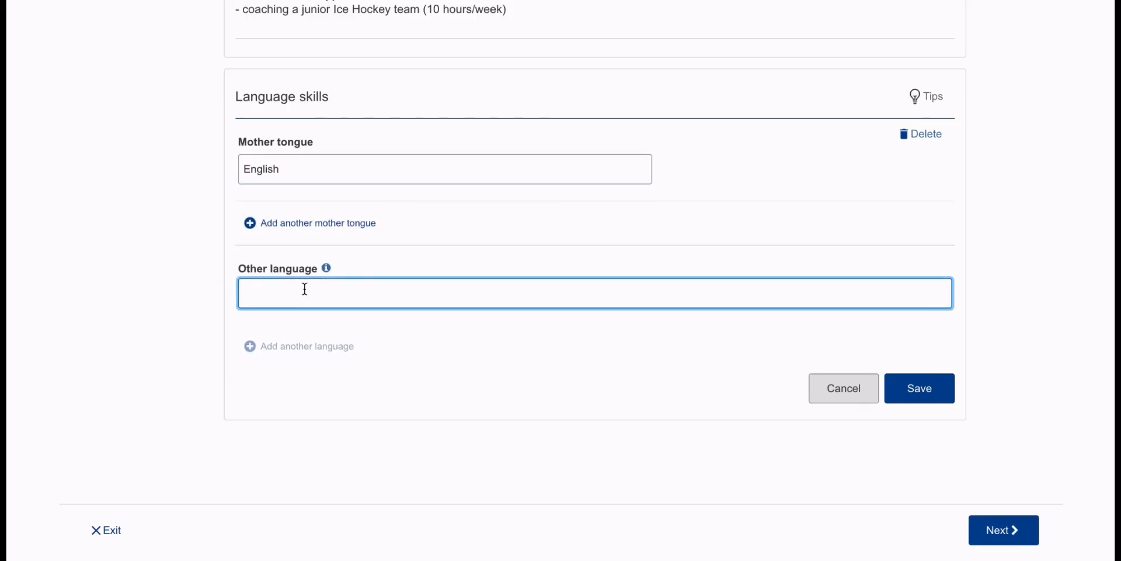
{"action": "type", "text": "it"}
{"action": "left_click", "coordinate": [297, 323]}
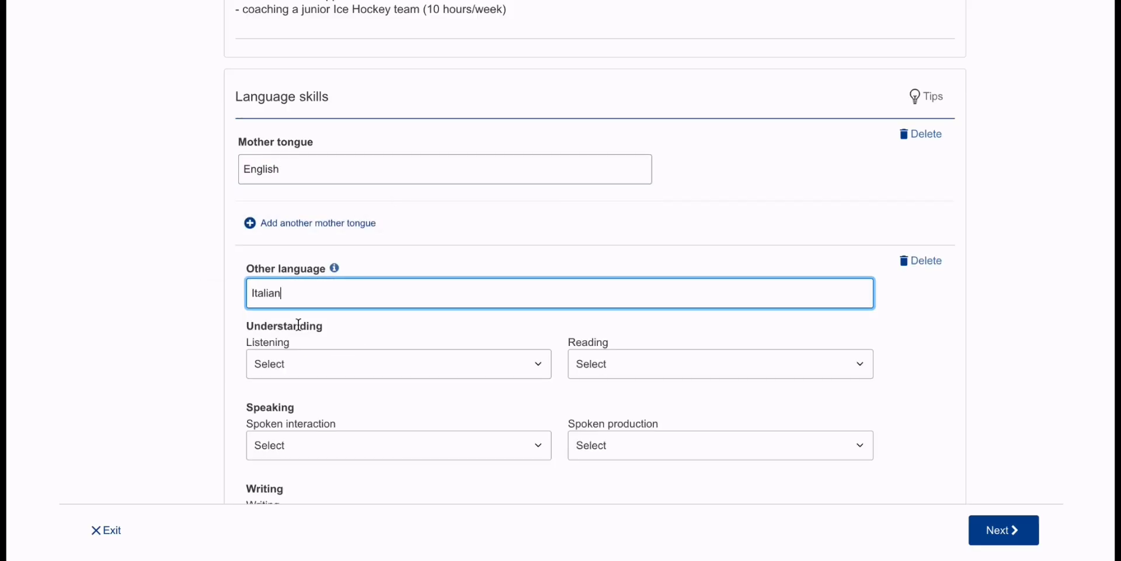
{"action": "left_click", "coordinate": [1028, 325]}
Set the Italian listening and reading levels to B2 - Independent User
{"action": "scroll", "coordinate": [1028, 325], "scroll_direction": "down", "scroll_amount": 3}
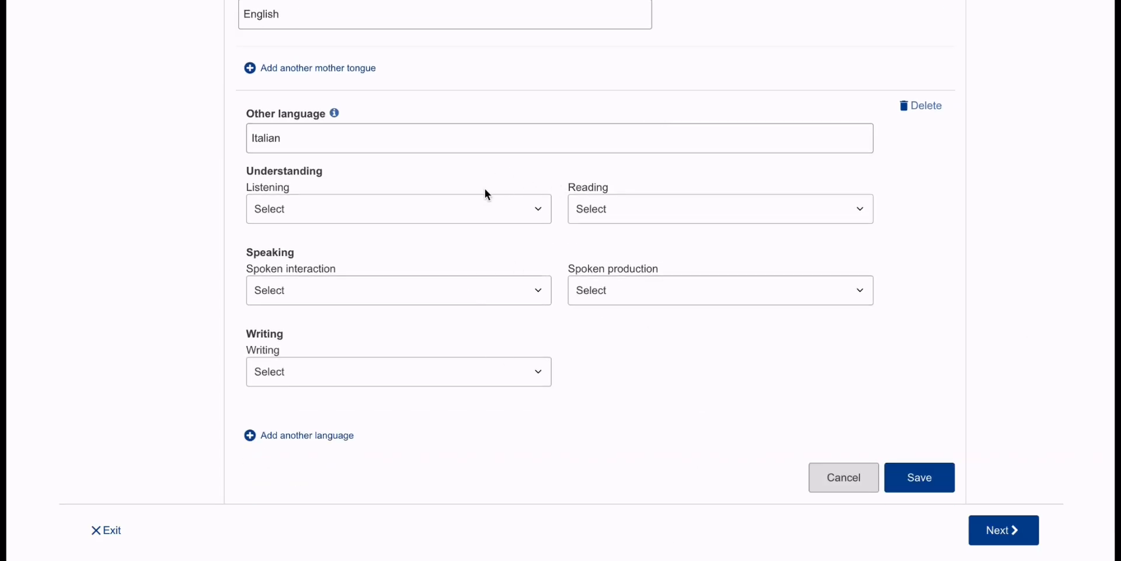
{"action": "left_click", "coordinate": [499, 208]}
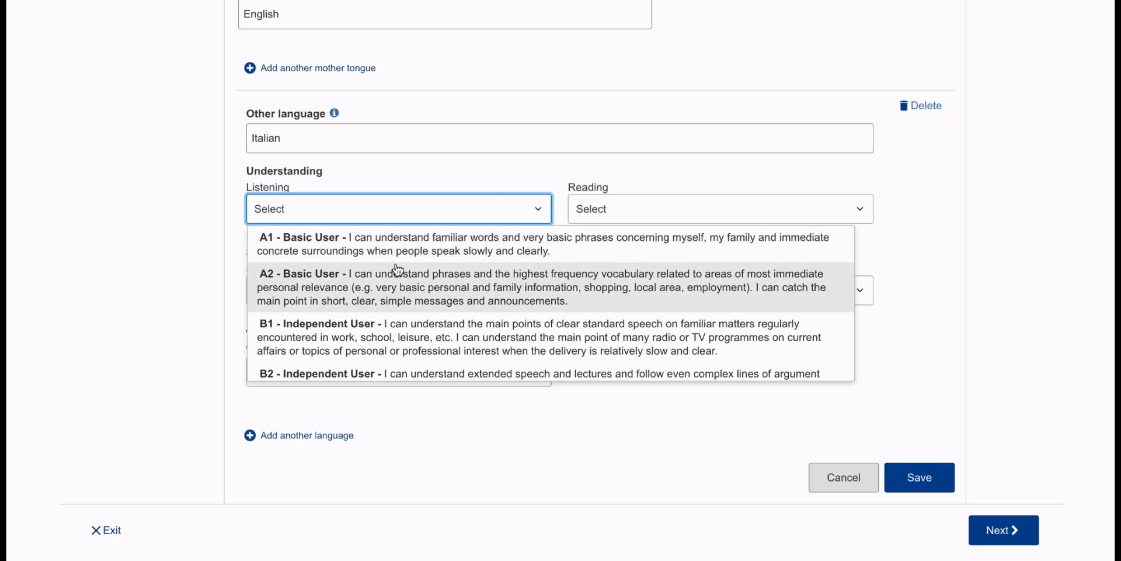
{"action": "left_click", "coordinate": [439, 381]}
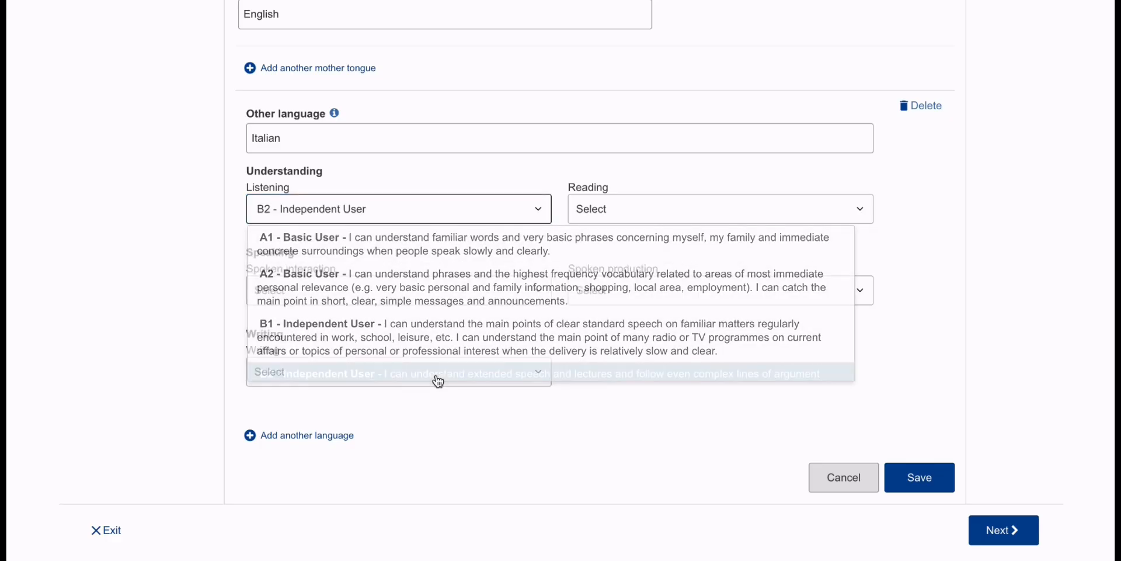
{"action": "left_click", "coordinate": [681, 211]}
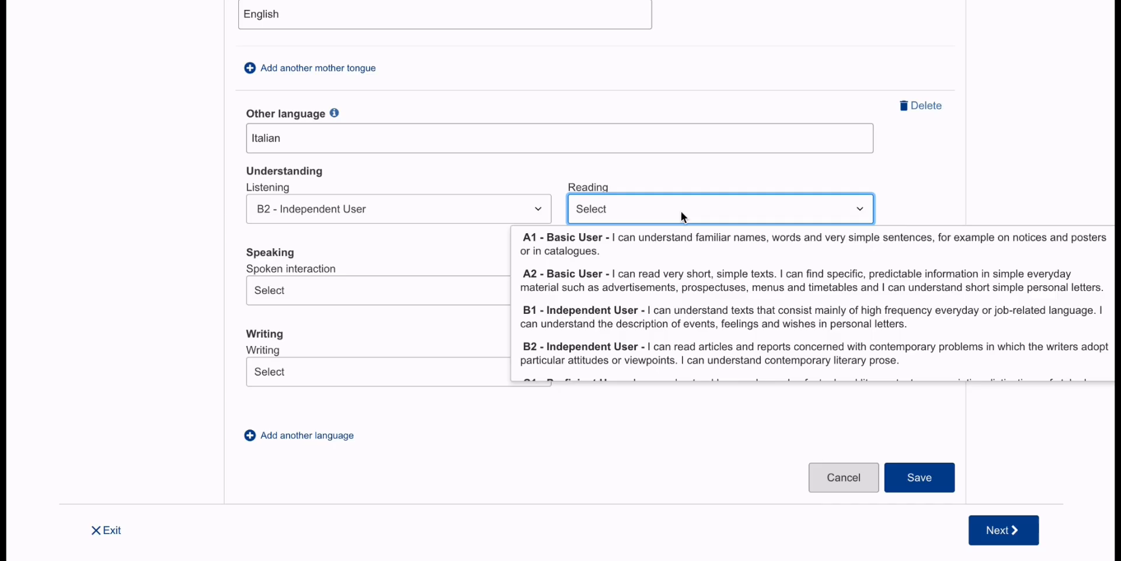
{"action": "left_click", "coordinate": [640, 362]}
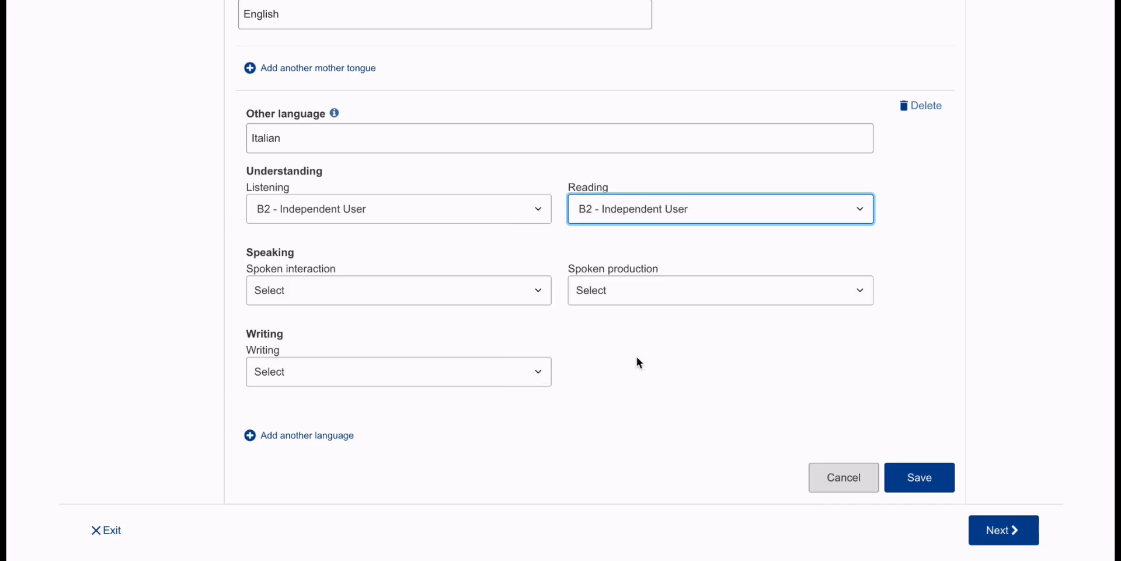
Set the Italian spoken interaction and spoken production levels to B2 - Independent User
{"action": "left_click", "coordinate": [450, 302]}
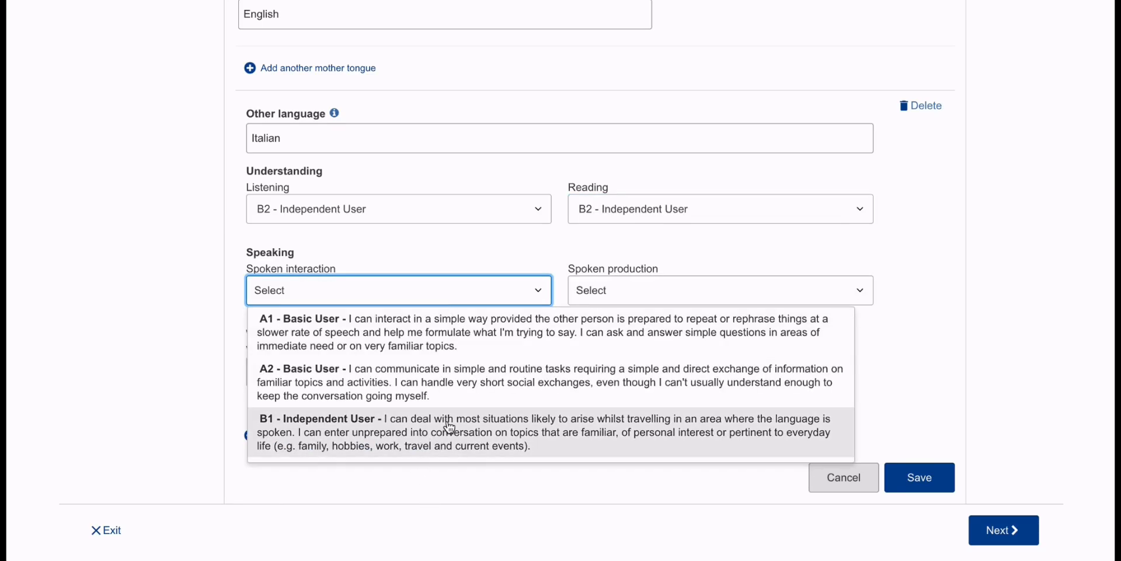
{"action": "key", "text": "Down"}
{"action": "key", "text": "Down"}
{"action": "key", "text": "Down"}
{"action": "key", "text": "Down"}
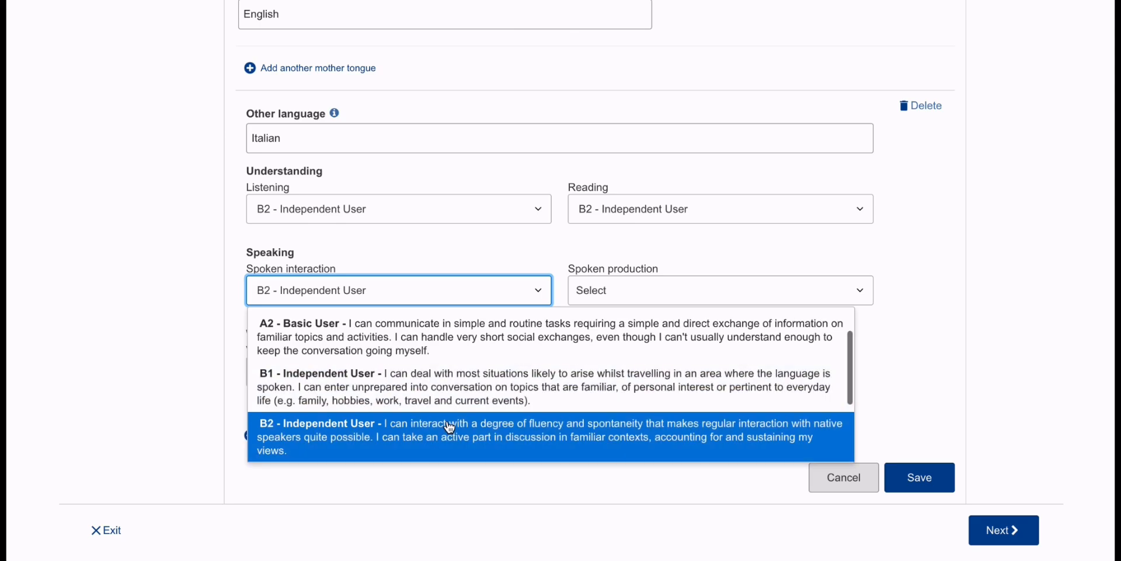
{"action": "left_click", "coordinate": [448, 427]}
{"action": "left_click", "coordinate": [720, 289]}
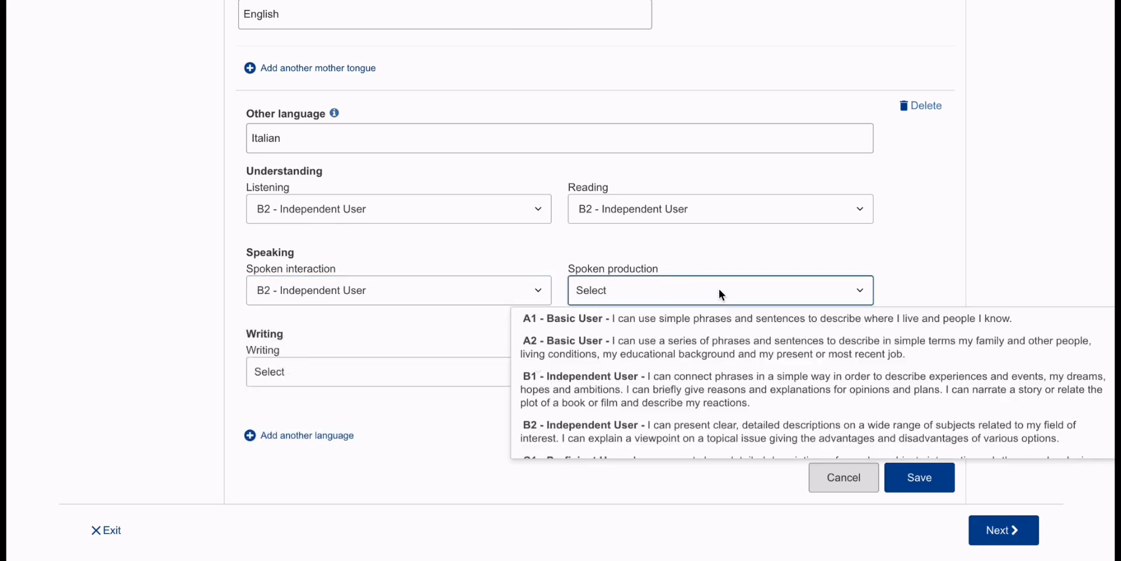
{"action": "left_click", "coordinate": [681, 433]}
Set the Italian writing level to B2 - Independent User and save the language skills
{"action": "left_click", "coordinate": [503, 372]}
{"action": "key", "text": "Down"}
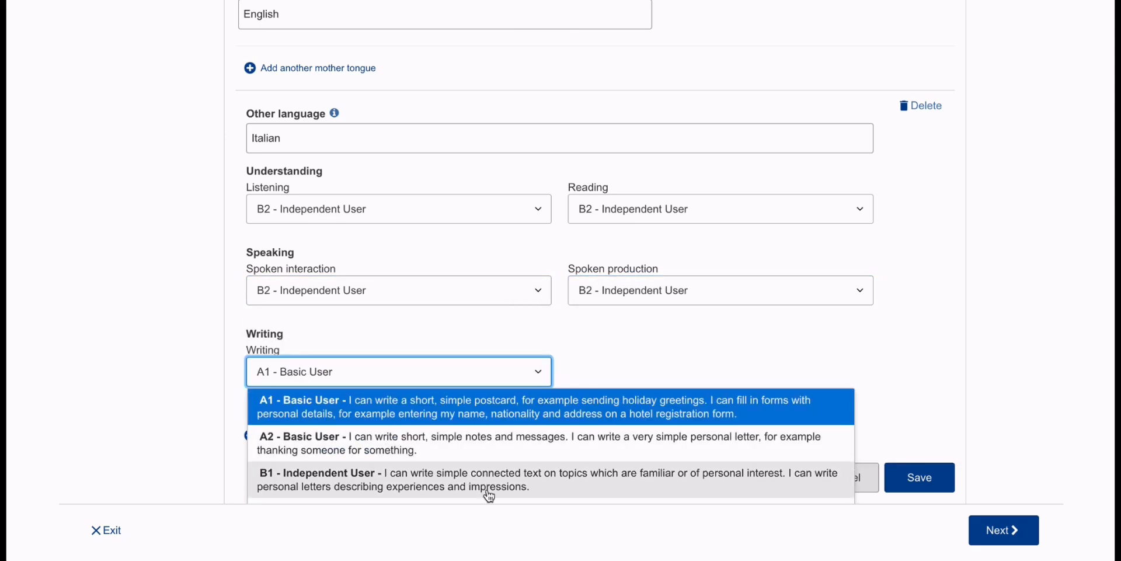
{"action": "key", "text": "Down"}
{"action": "key", "text": "Down"}
{"action": "key", "text": "Down"}
{"action": "left_click", "coordinate": [494, 498]}
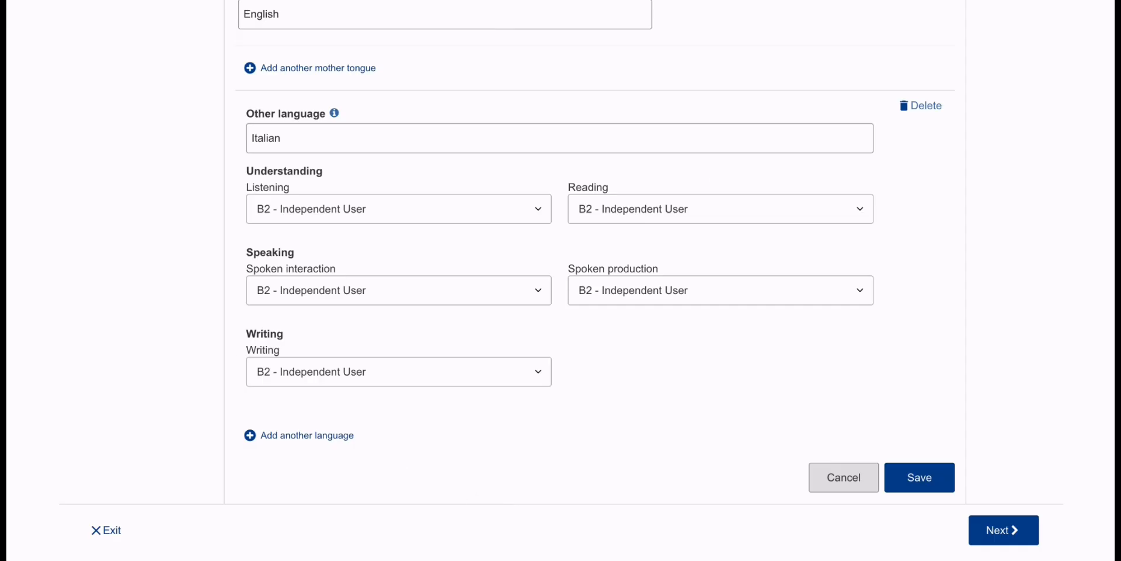
{"action": "left_click", "coordinate": [926, 482]}
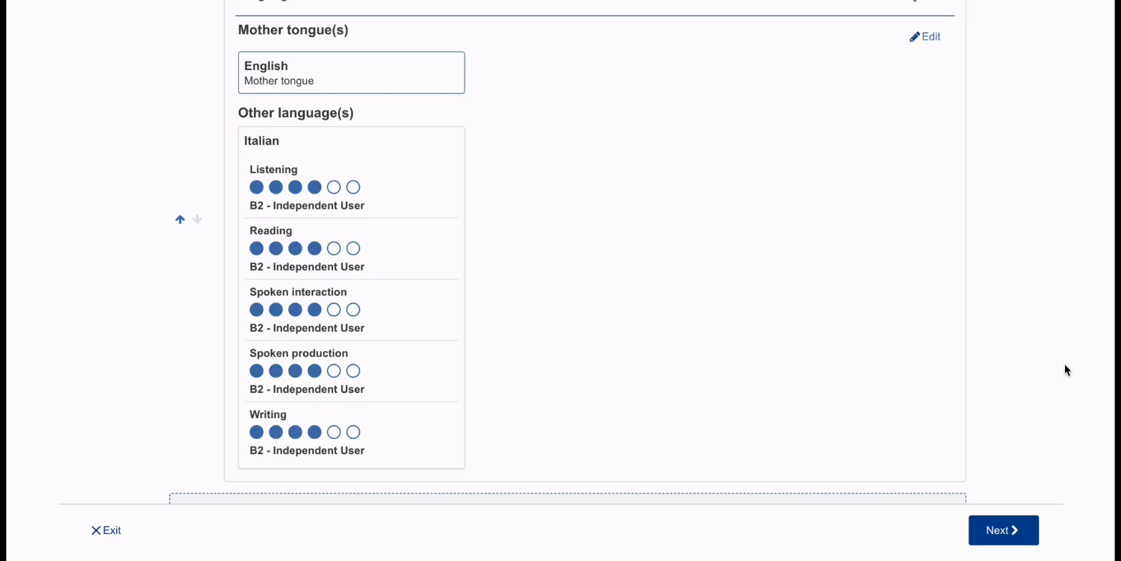
Add a new section of type Digital skills to the CV
{"action": "scroll", "coordinate": [1069, 371], "scroll_direction": "down", "scroll_amount": 2}
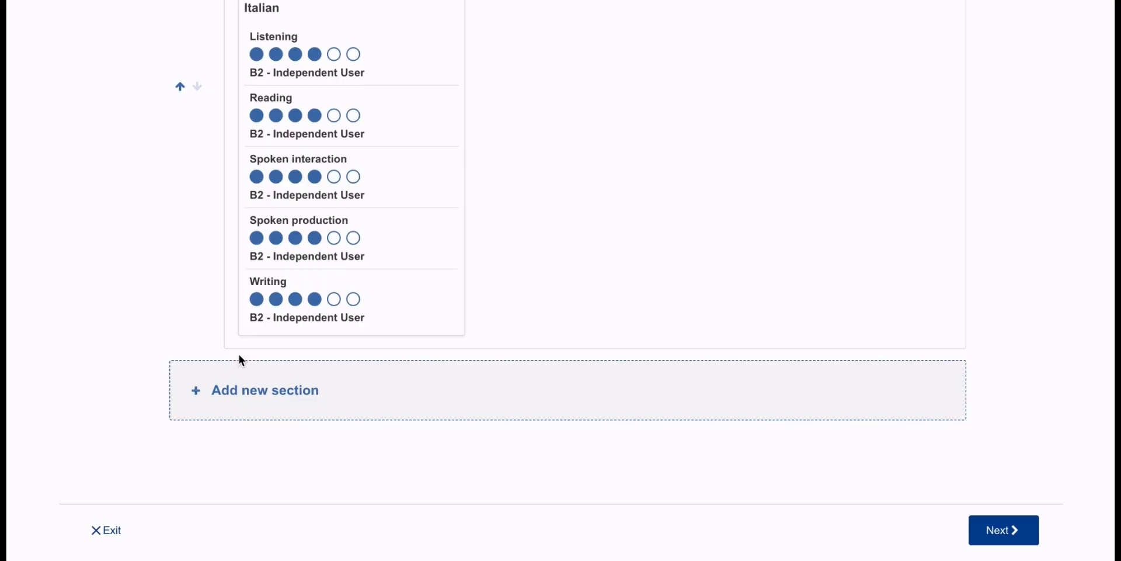
{"action": "left_click", "coordinate": [255, 403]}
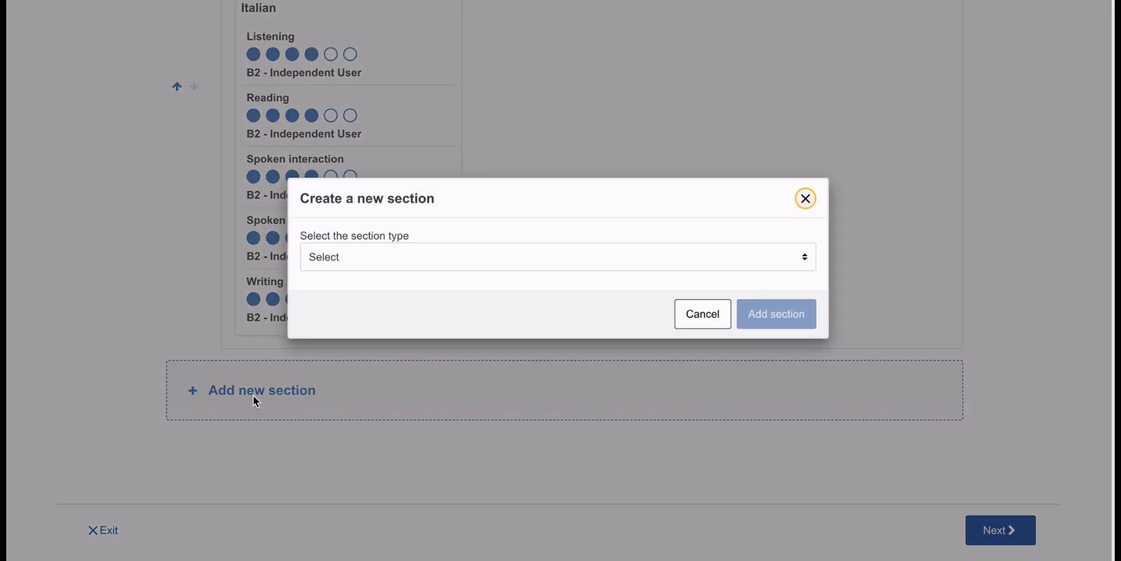
{"action": "left_click", "coordinate": [614, 267]}
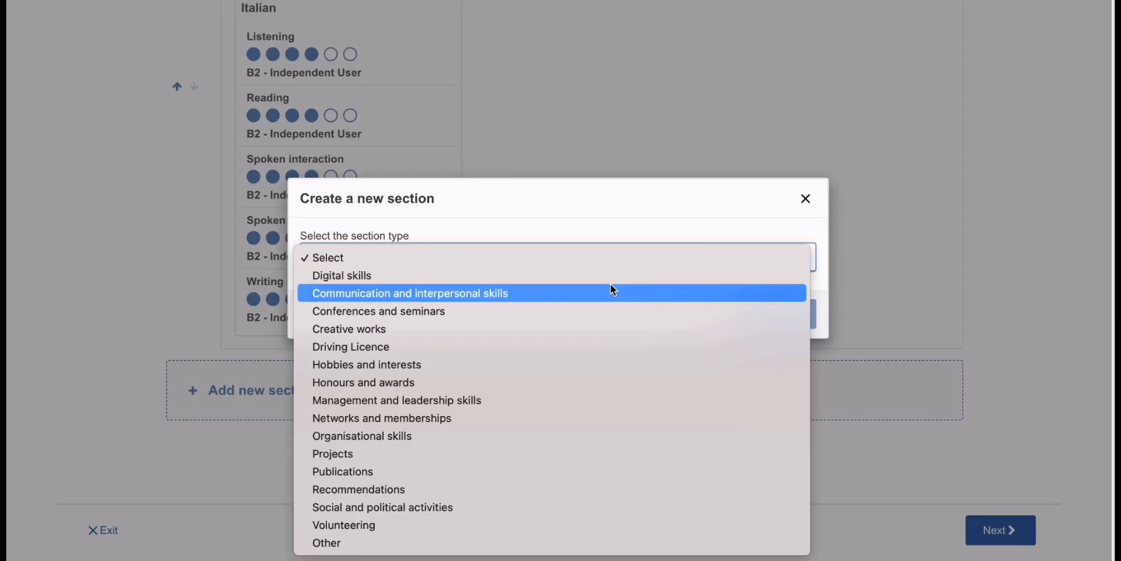
{"action": "left_click", "coordinate": [611, 279]}
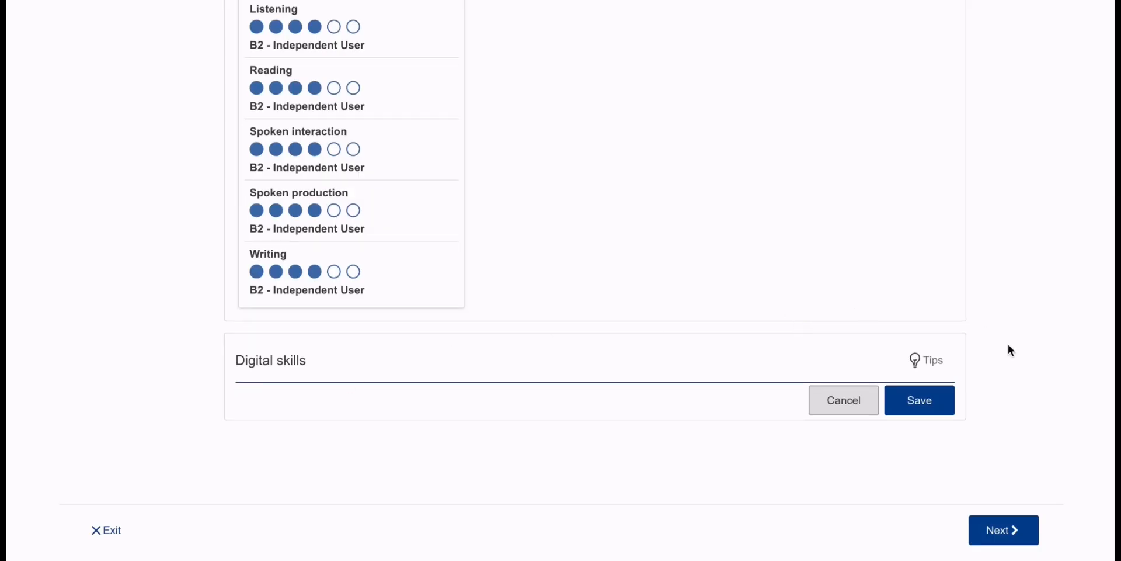
Add the digital skill "Microsoft Office package: Microsoft Word, Excel, PowerPoint, Access" and save the Digital skills section
{"action": "left_click", "coordinate": [370, 460]}
{"action": "type", "text": "mic"}
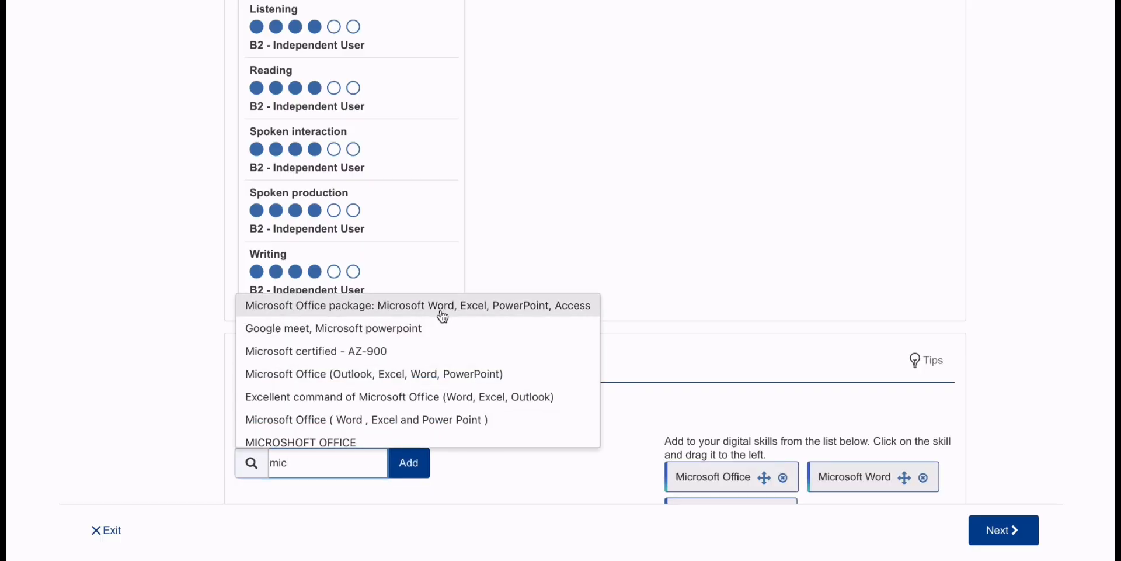
{"action": "left_click", "coordinate": [439, 308]}
{"action": "scroll", "coordinate": [1047, 361], "scroll_direction": "down", "scroll_amount": 4}
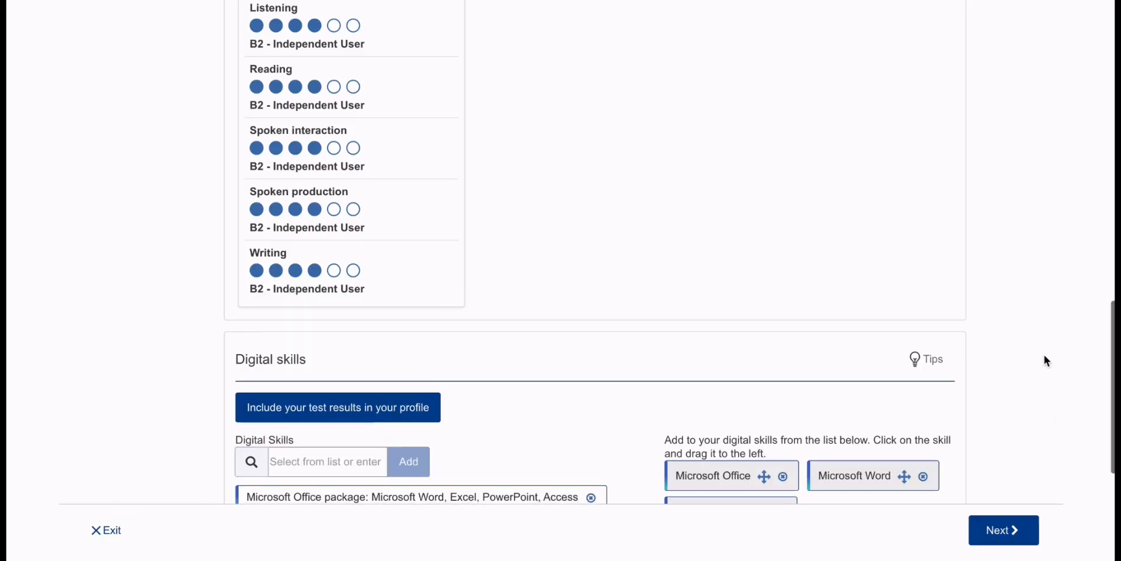
{"action": "scroll", "coordinate": [1047, 361], "scroll_direction": "down", "scroll_amount": 1}
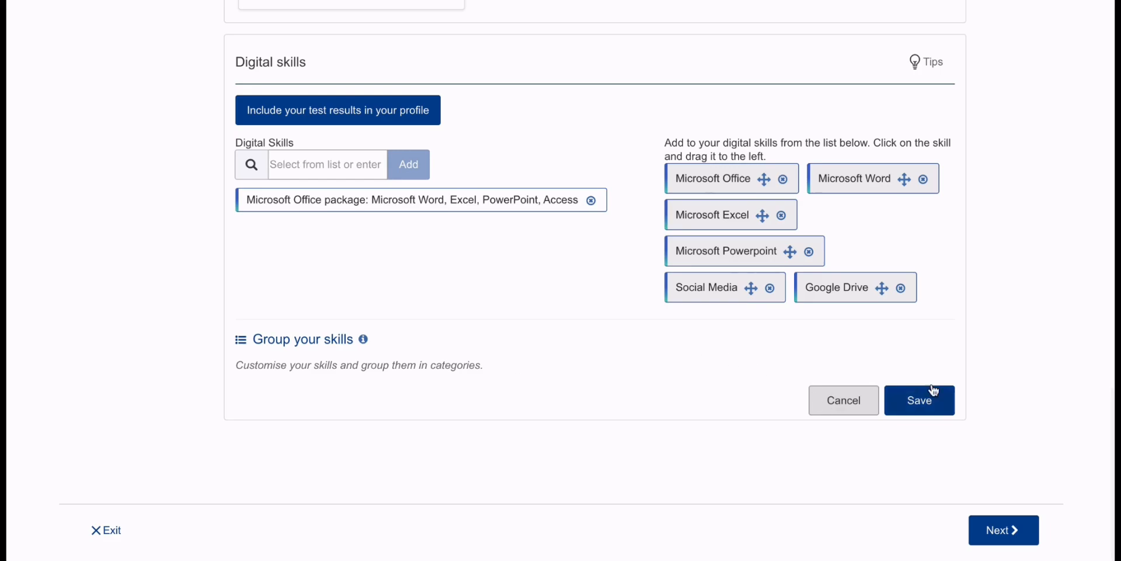
{"action": "left_click", "coordinate": [917, 412]}
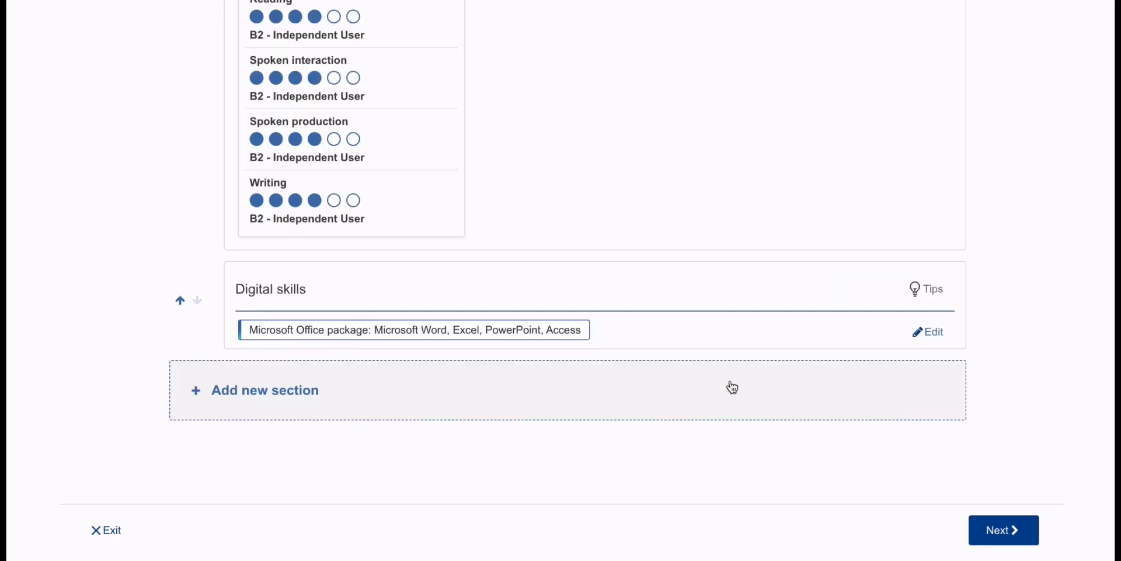
Add a new section of type Volunteering with an entry titled Catchafireorg and save it
{"action": "left_click", "coordinate": [596, 385]}
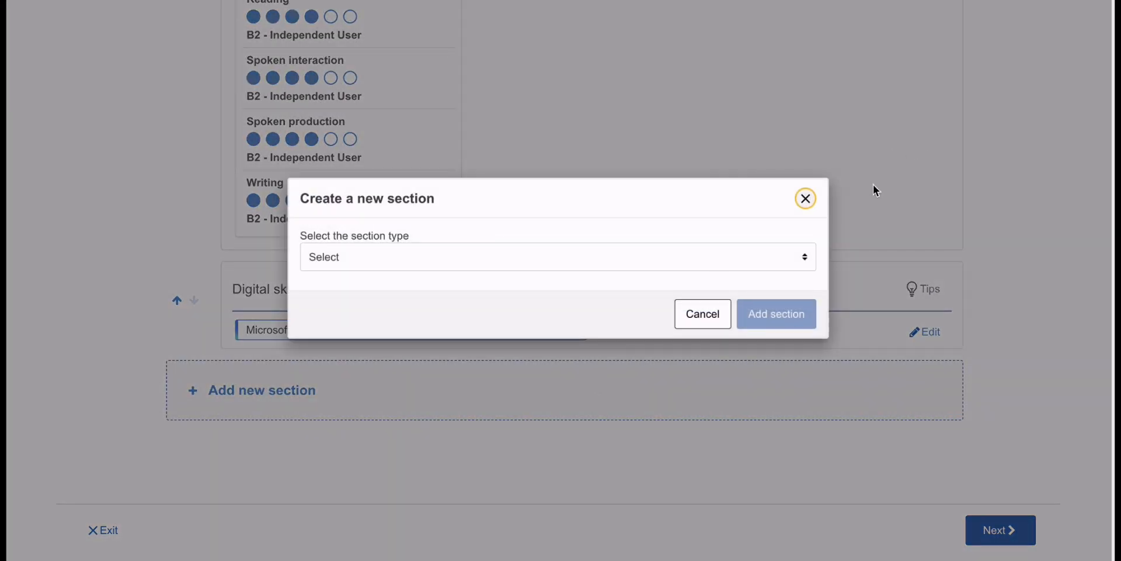
{"action": "left_click", "coordinate": [802, 257]}
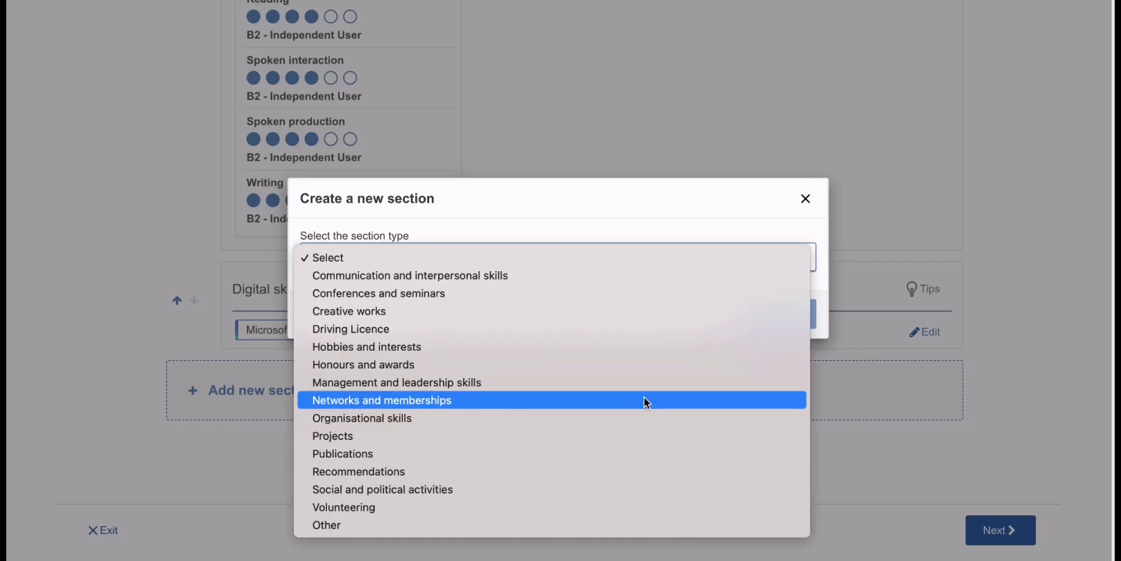
{"action": "left_click", "coordinate": [615, 508]}
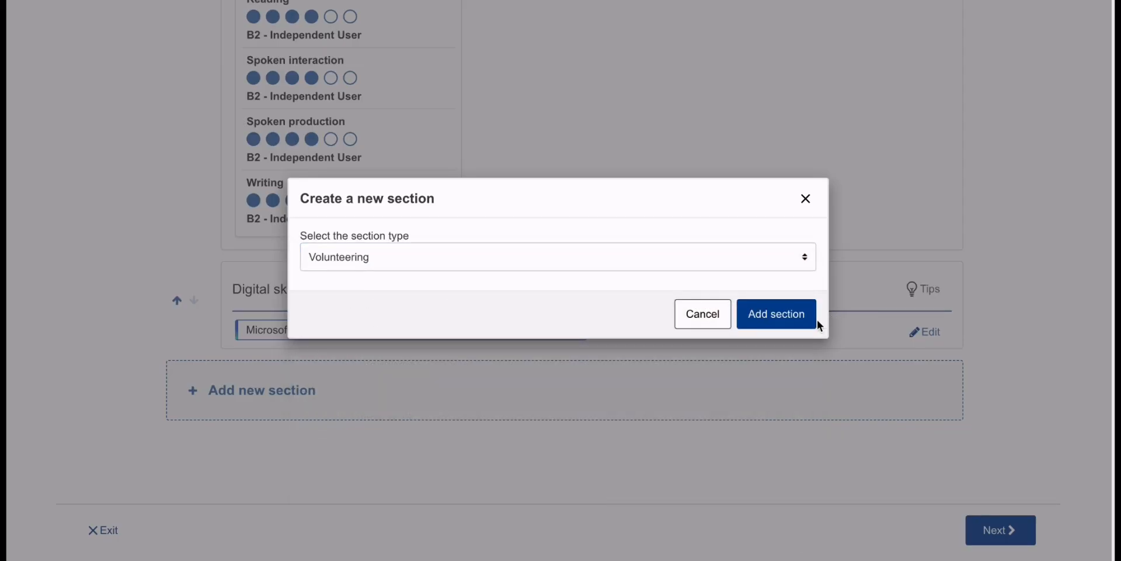
{"action": "left_click", "coordinate": [784, 321]}
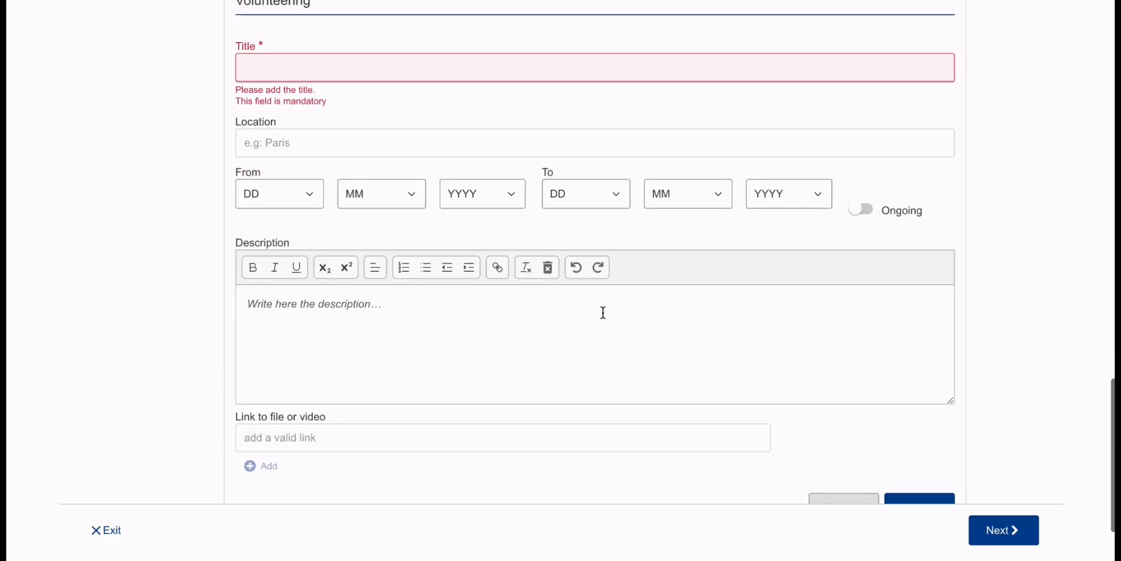
{"action": "type", "text": "Catchafireorg"}
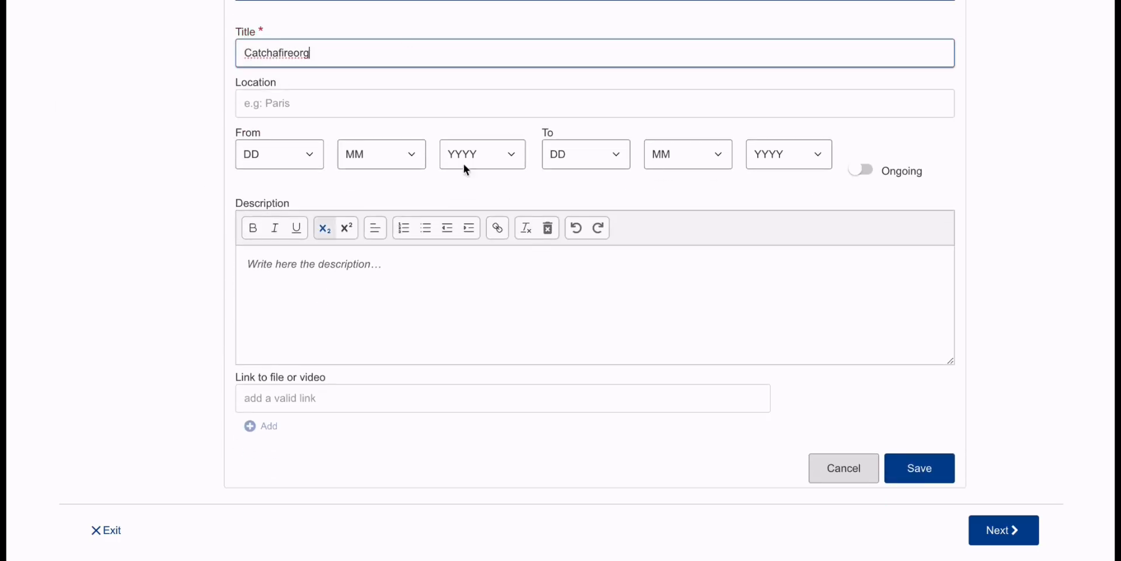
{"action": "left_click", "coordinate": [922, 469]}
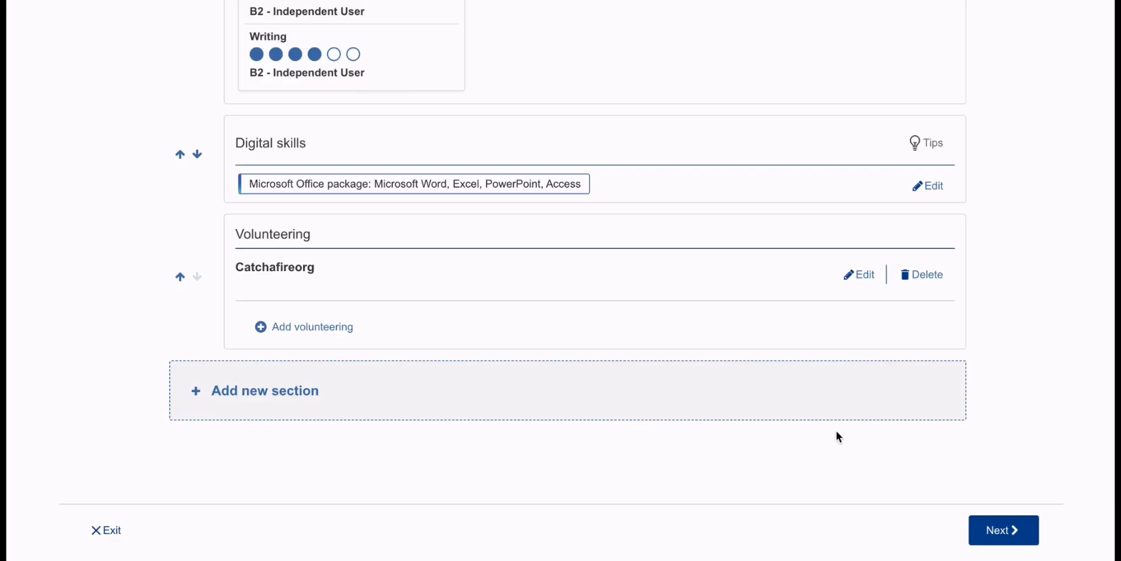
Proceed from editing the CV sections to the template selection and bring the available templates into view
{"action": "left_click", "coordinate": [1000, 539]}
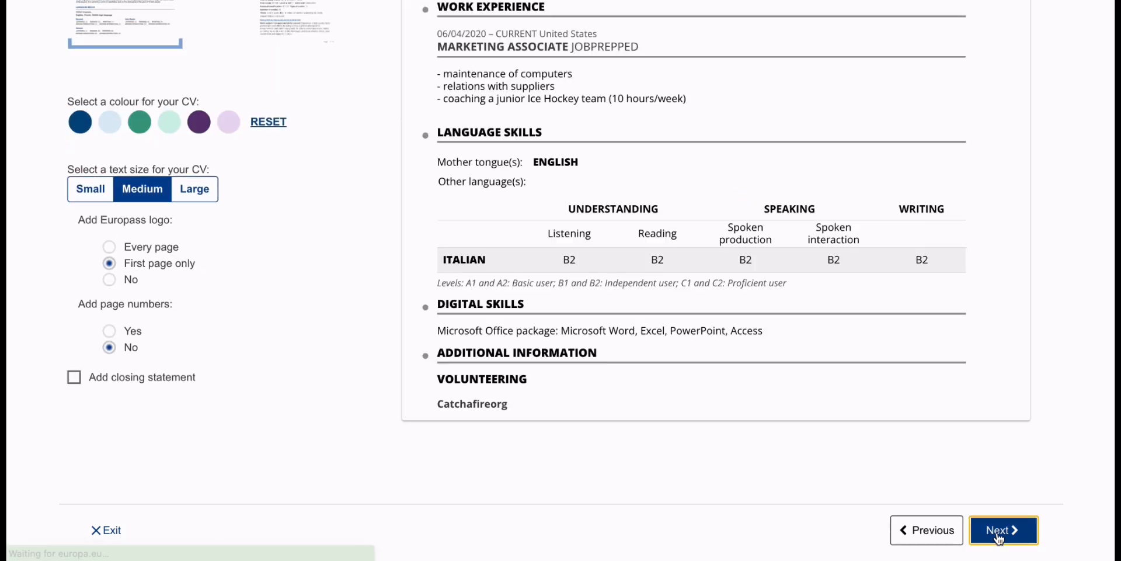
{"action": "left_click", "coordinate": [1101, 163]}
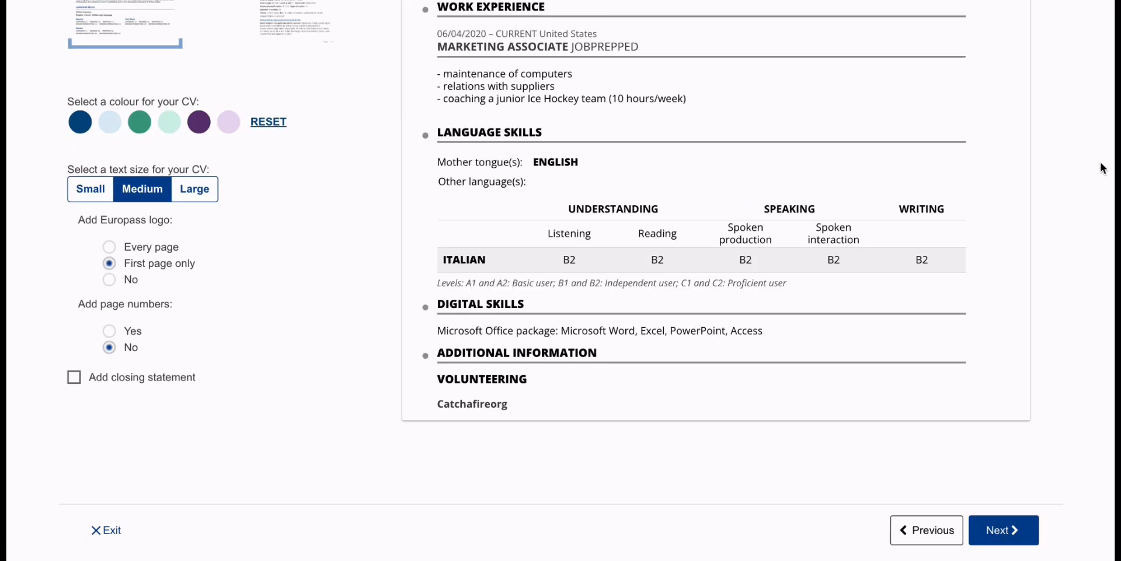
{"action": "scroll", "coordinate": [1101, 168], "scroll_direction": "up", "scroll_amount": 9}
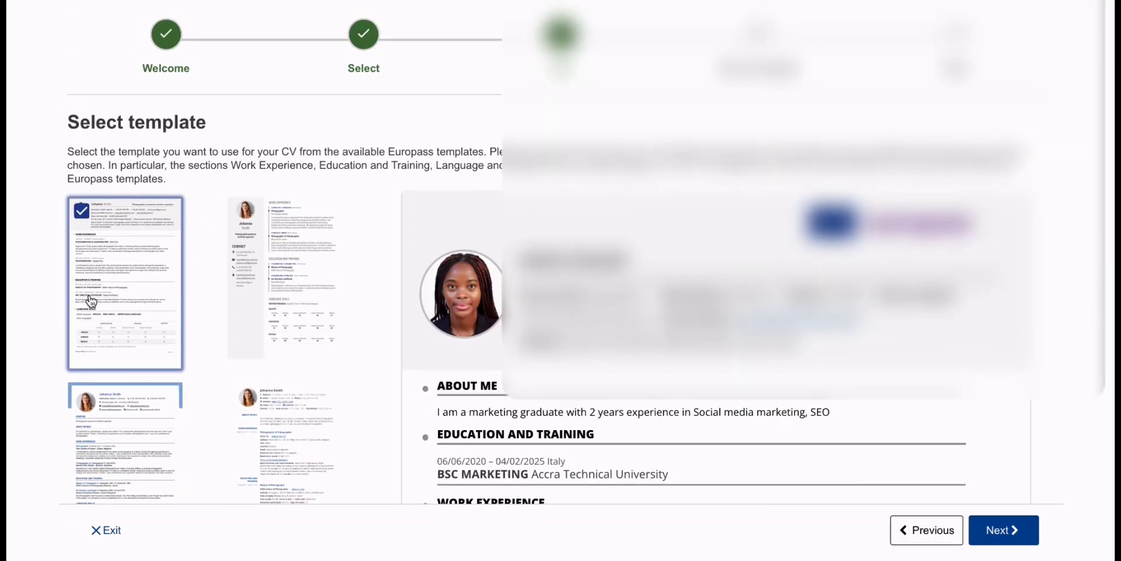
Try the grey-sidebar, blue-bordered and plain two-column templates in turn, comparing the CV preview in each
{"action": "left_click", "coordinate": [293, 286]}
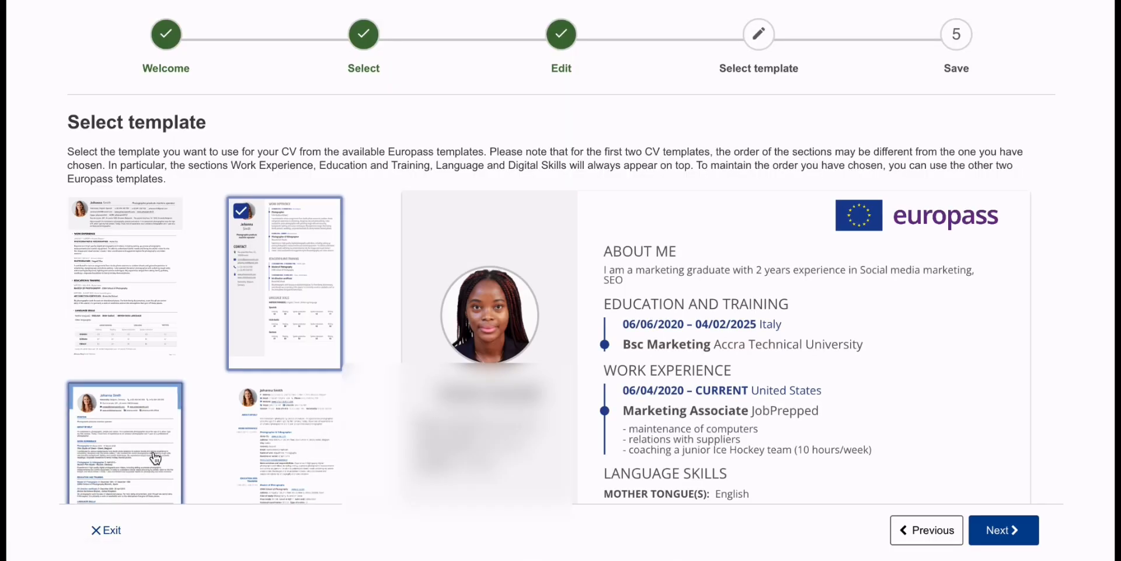
{"action": "left_click", "coordinate": [155, 457]}
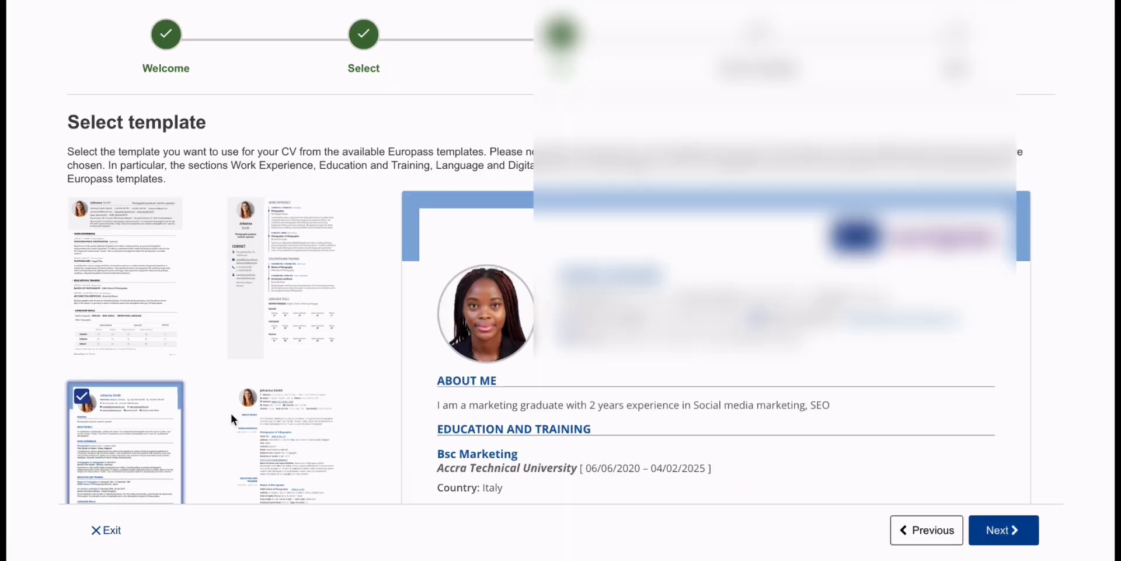
{"action": "scroll", "coordinate": [560, 280], "scroll_direction": "down", "scroll_amount": 6}
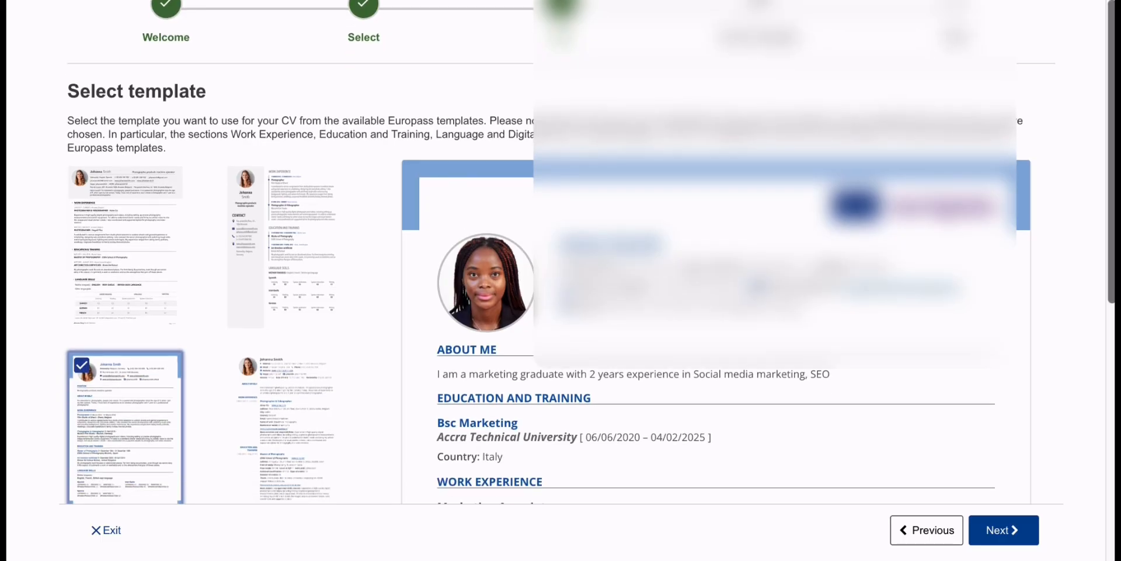
{"action": "scroll", "coordinate": [561, 281], "scroll_direction": "down", "scroll_amount": 3}
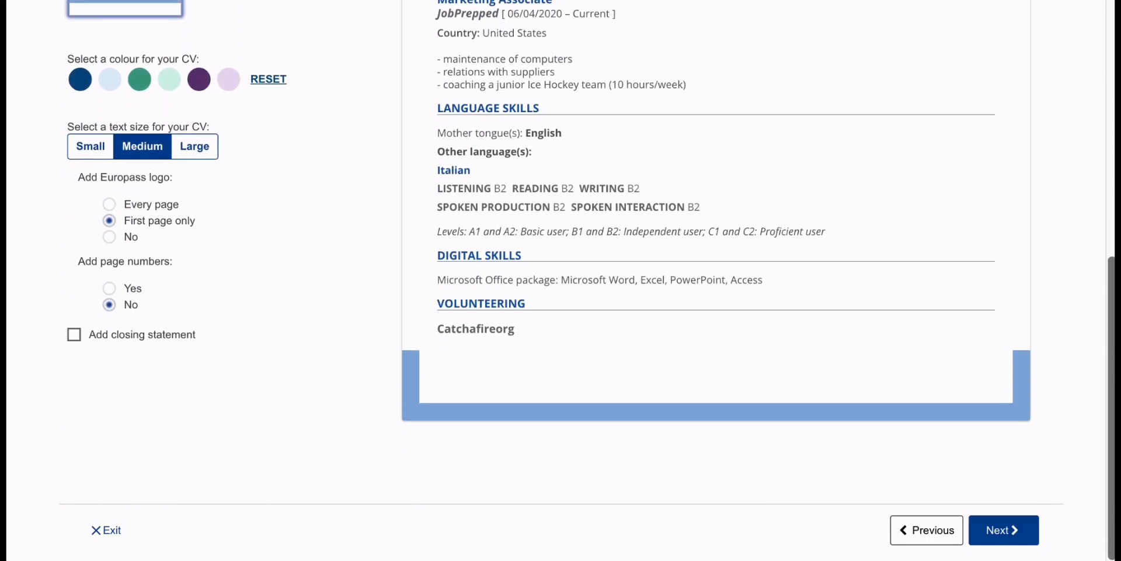
{"action": "scroll", "coordinate": [561, 280], "scroll_direction": "up", "scroll_amount": 3}
{"action": "scroll", "coordinate": [766, 246], "scroll_direction": "up", "scroll_amount": 3}
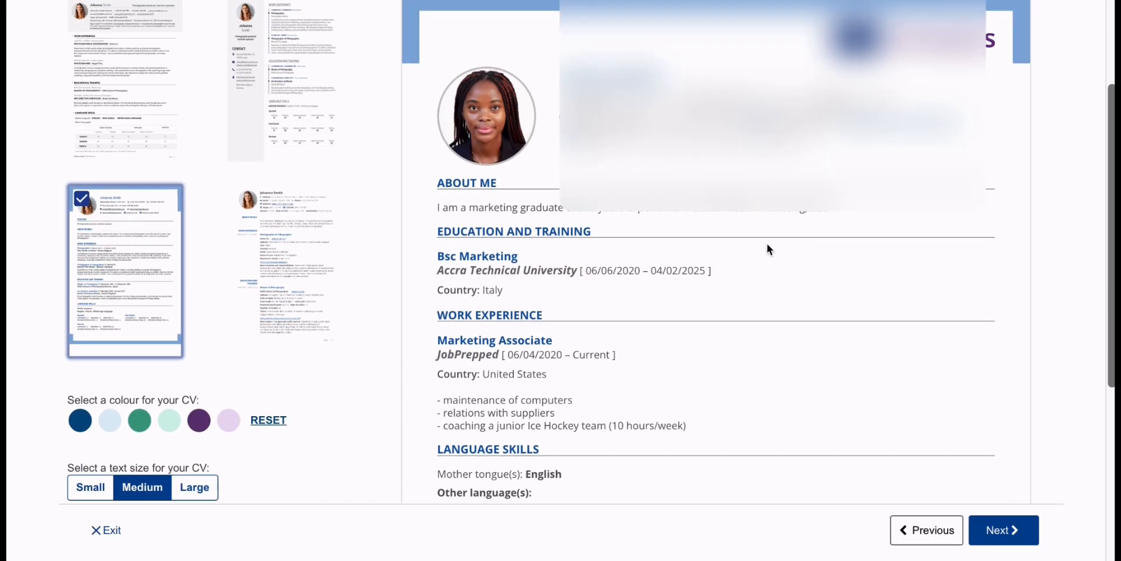
{"action": "left_click", "coordinate": [283, 245]}
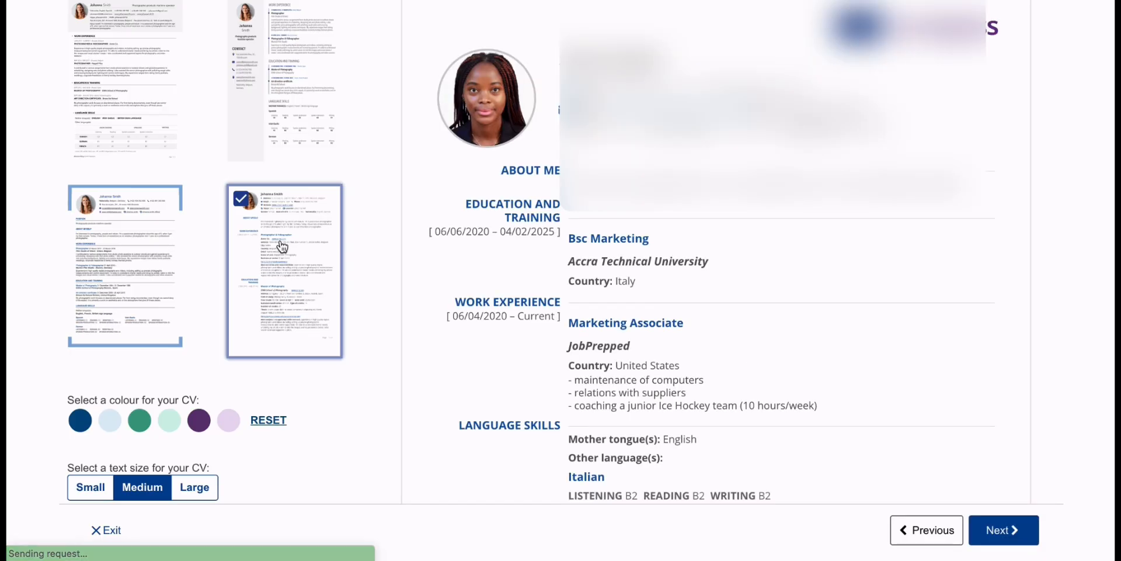
Apply the blue-bordered template to the CV and continue to the Save stage
{"action": "left_click", "coordinate": [153, 257]}
{"action": "scroll", "coordinate": [143, 171], "scroll_direction": "down", "scroll_amount": 5}
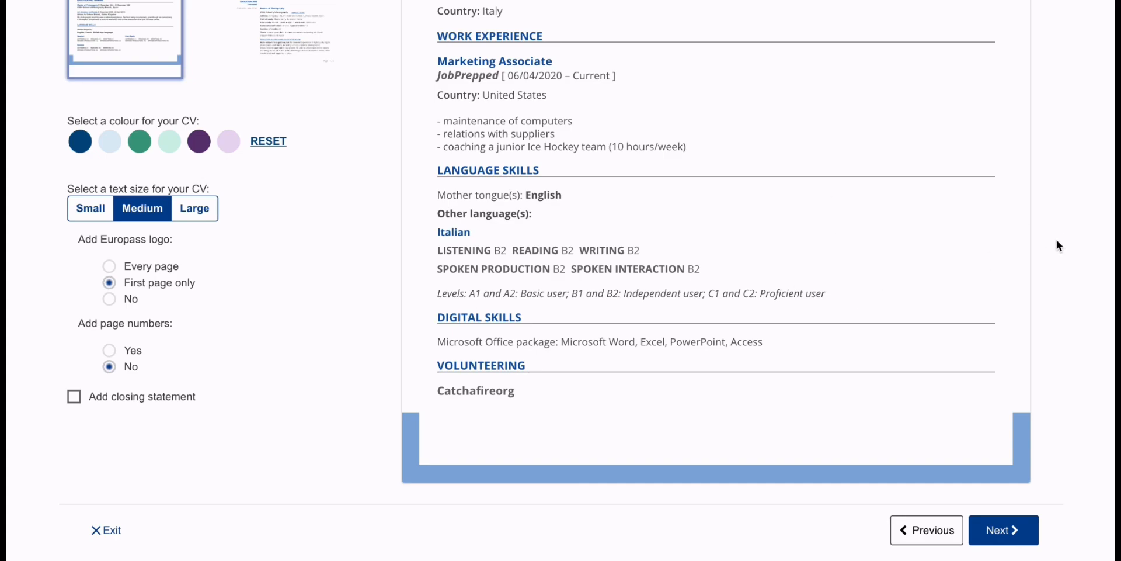
{"action": "left_click", "coordinate": [996, 533]}
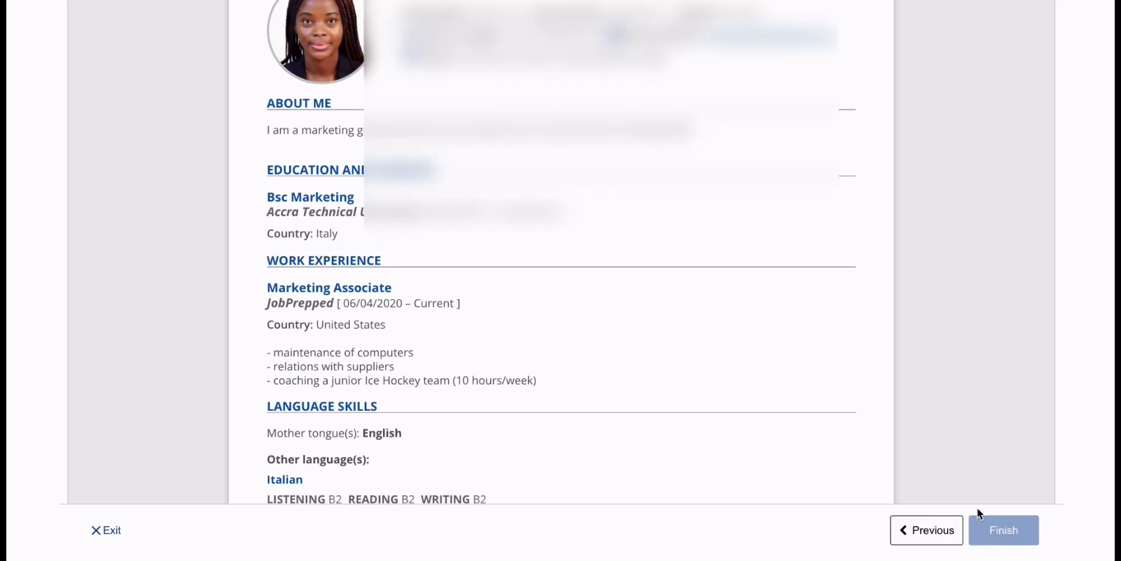
Examine the save and share options and review the complete CV preview from the personal details to the Volunteering section
{"action": "scroll", "coordinate": [836, 331], "scroll_direction": "up", "scroll_amount": 5}
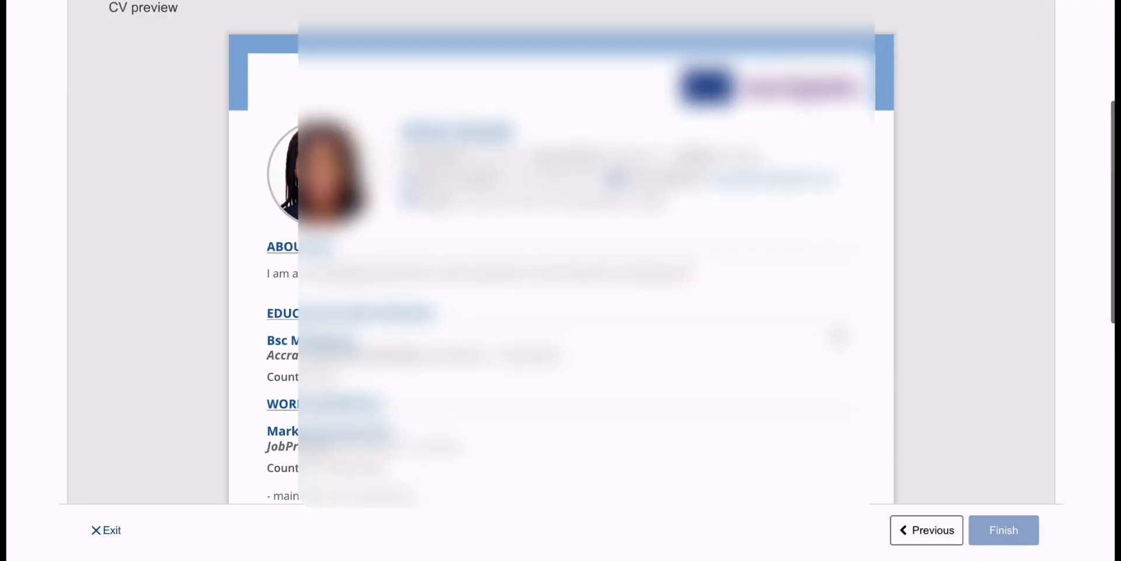
{"action": "scroll", "coordinate": [836, 331], "scroll_direction": "up", "scroll_amount": 2}
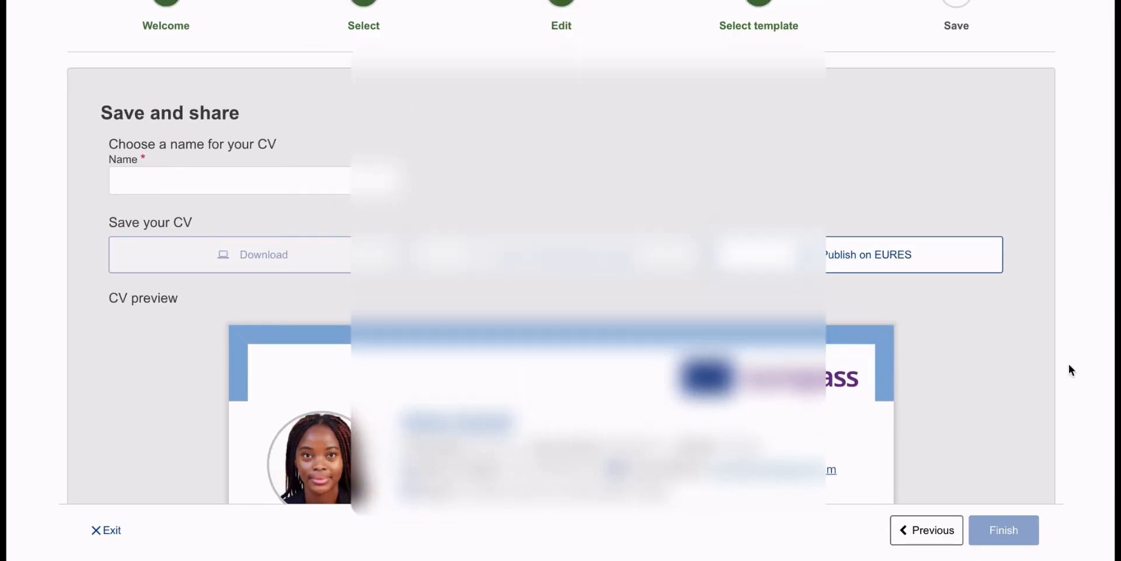
{"action": "scroll", "coordinate": [1072, 369], "scroll_direction": "down", "scroll_amount": 6}
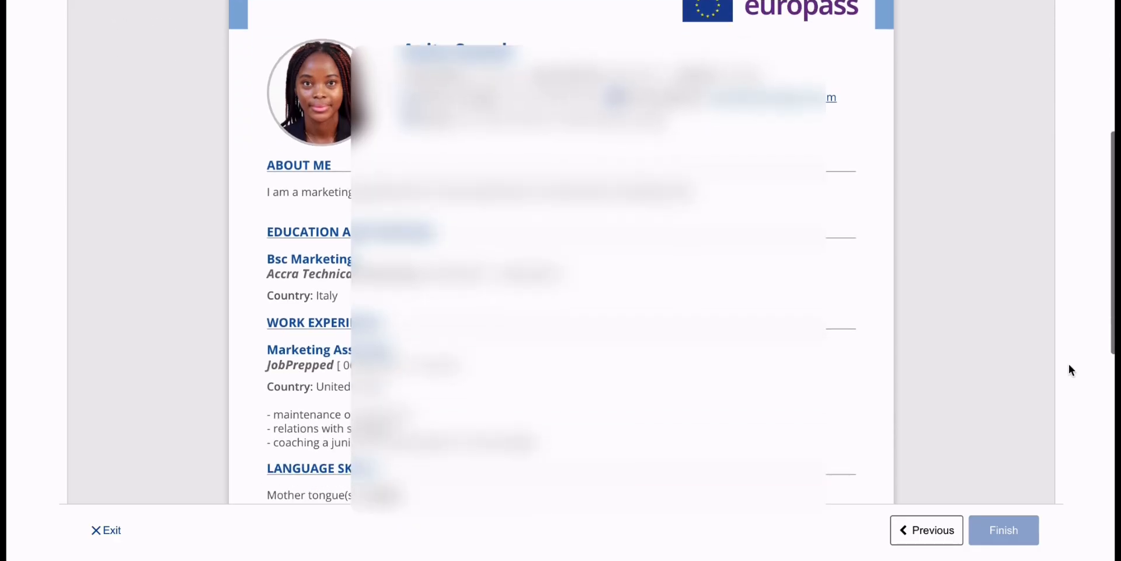
{"action": "scroll", "coordinate": [1071, 369], "scroll_direction": "down", "scroll_amount": 1}
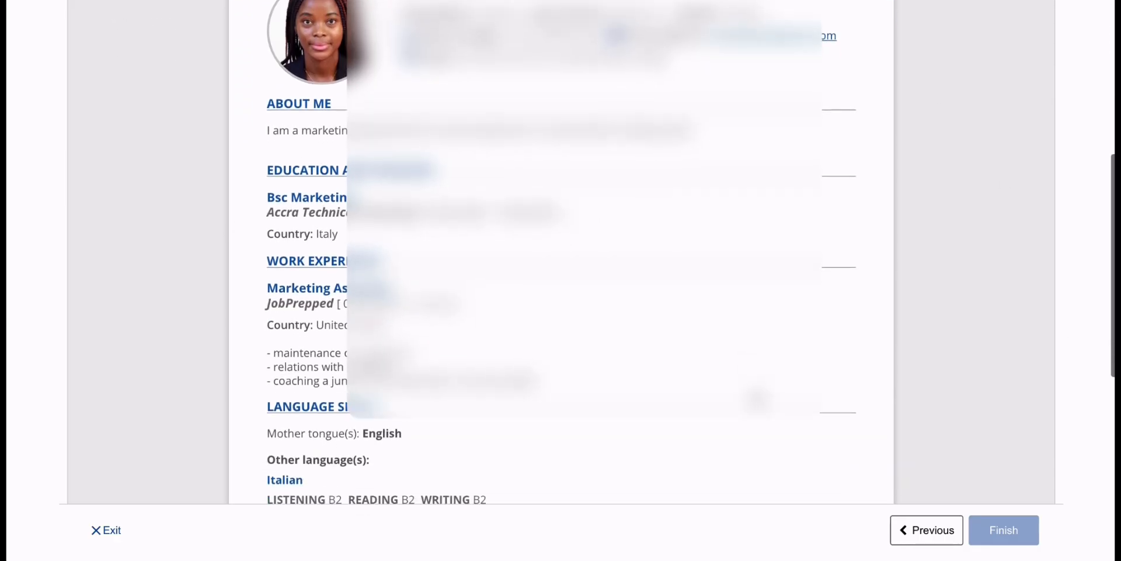
{"action": "scroll", "coordinate": [561, 251], "scroll_direction": "down", "scroll_amount": 5}
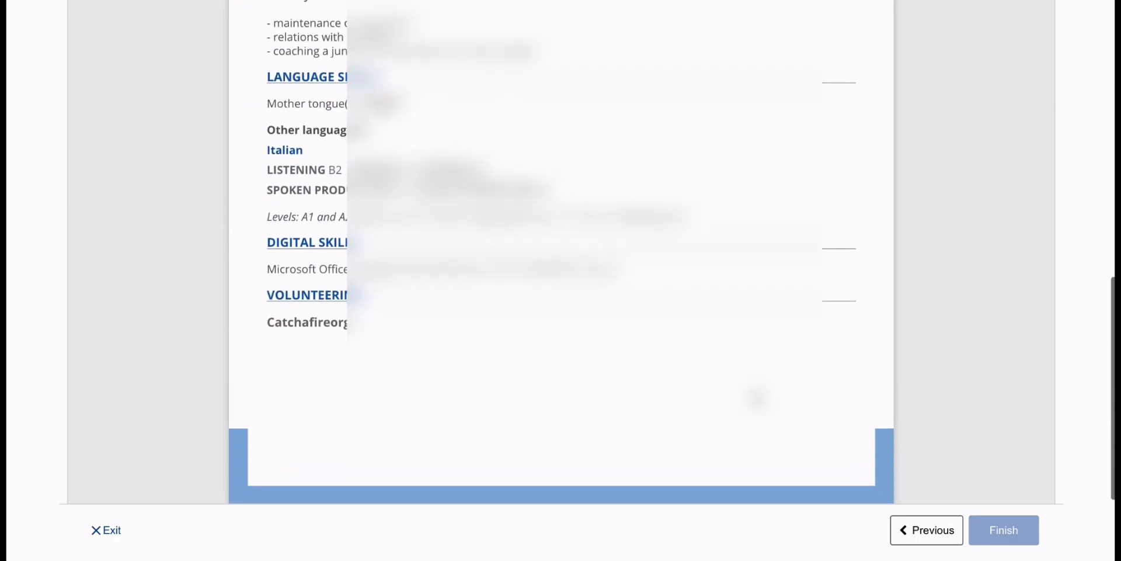
{"action": "scroll", "coordinate": [756, 396], "scroll_direction": "up", "scroll_amount": 12}
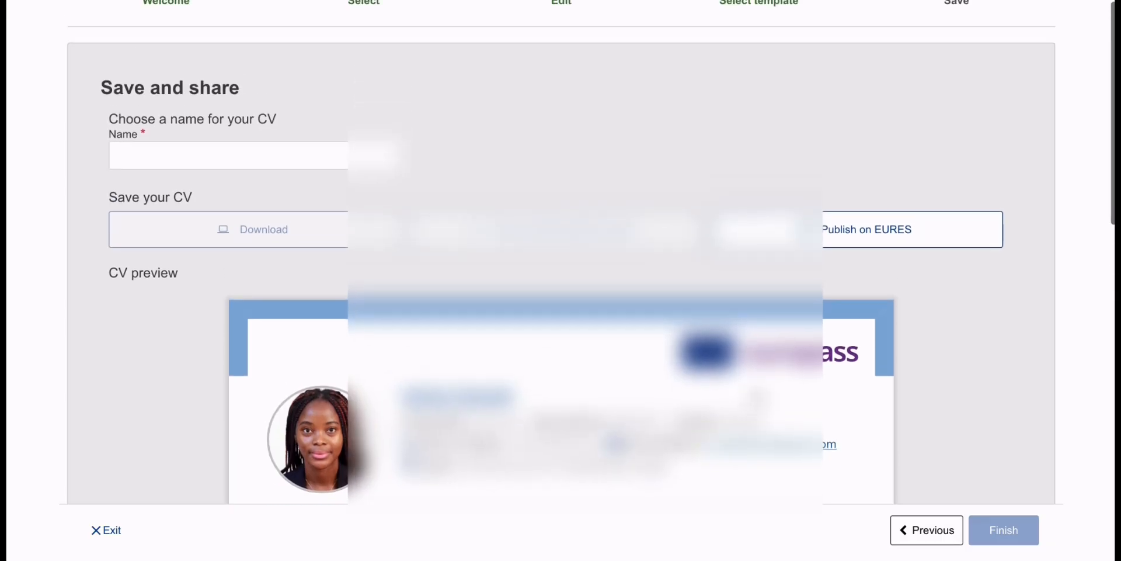
{"action": "scroll", "coordinate": [755, 397], "scroll_direction": "up", "scroll_amount": 1}
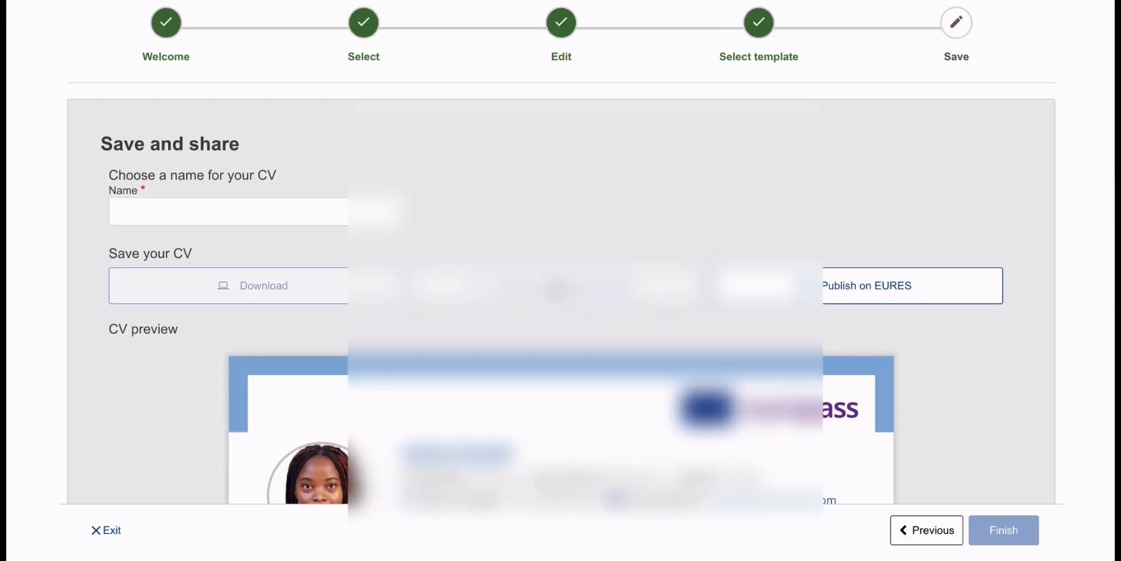
{"action": "scroll", "coordinate": [418, 291], "scroll_direction": "down", "scroll_amount": 10}
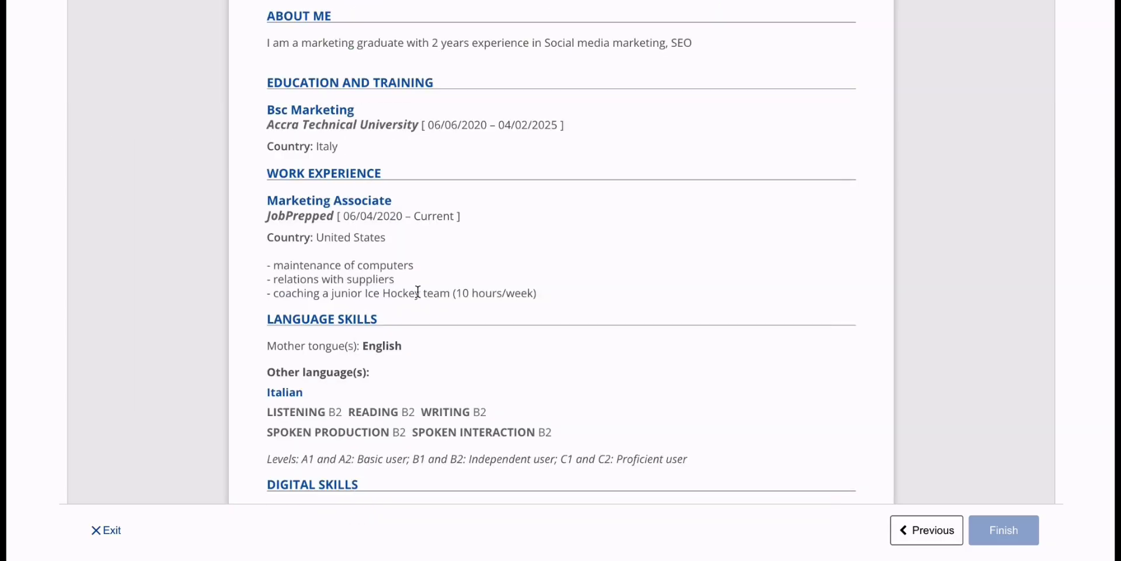
{"action": "scroll", "coordinate": [418, 291], "scroll_direction": "up", "scroll_amount": 4}
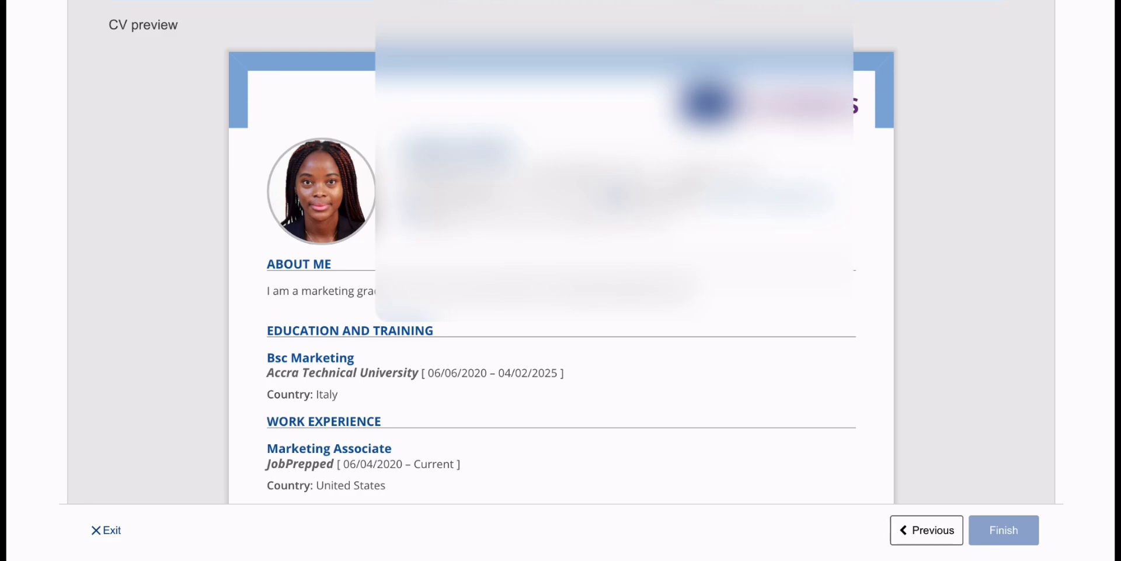